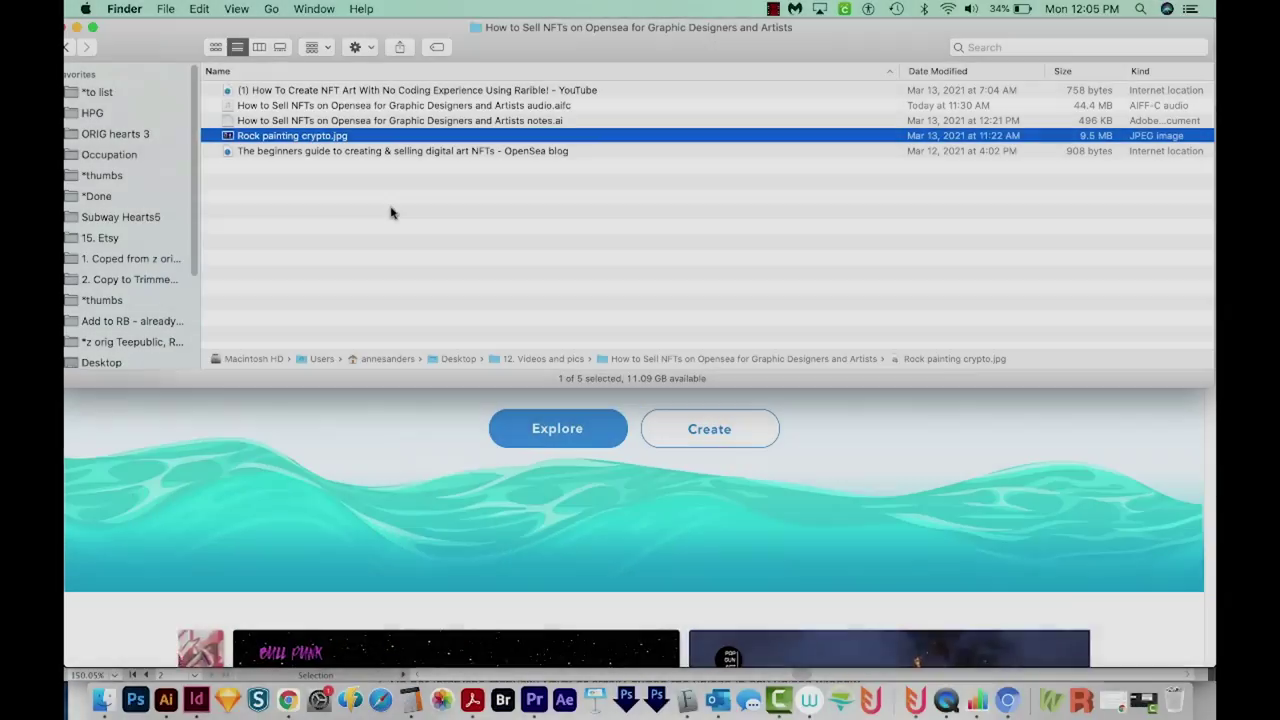
Step: Open a Quick Look preview of Rock painting crypto.jpg in Finder
key("space")
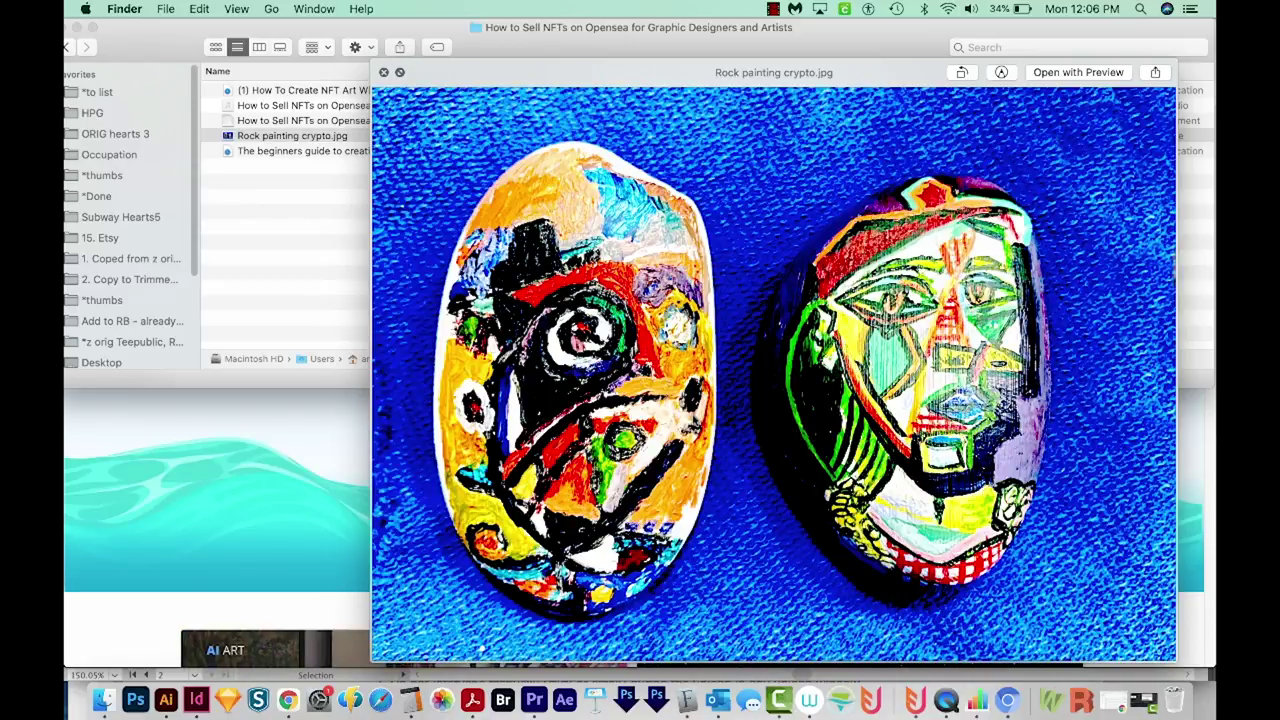
Step: Close the rock photo preview and switch back to the OpenSea window in Chrome
key("space")
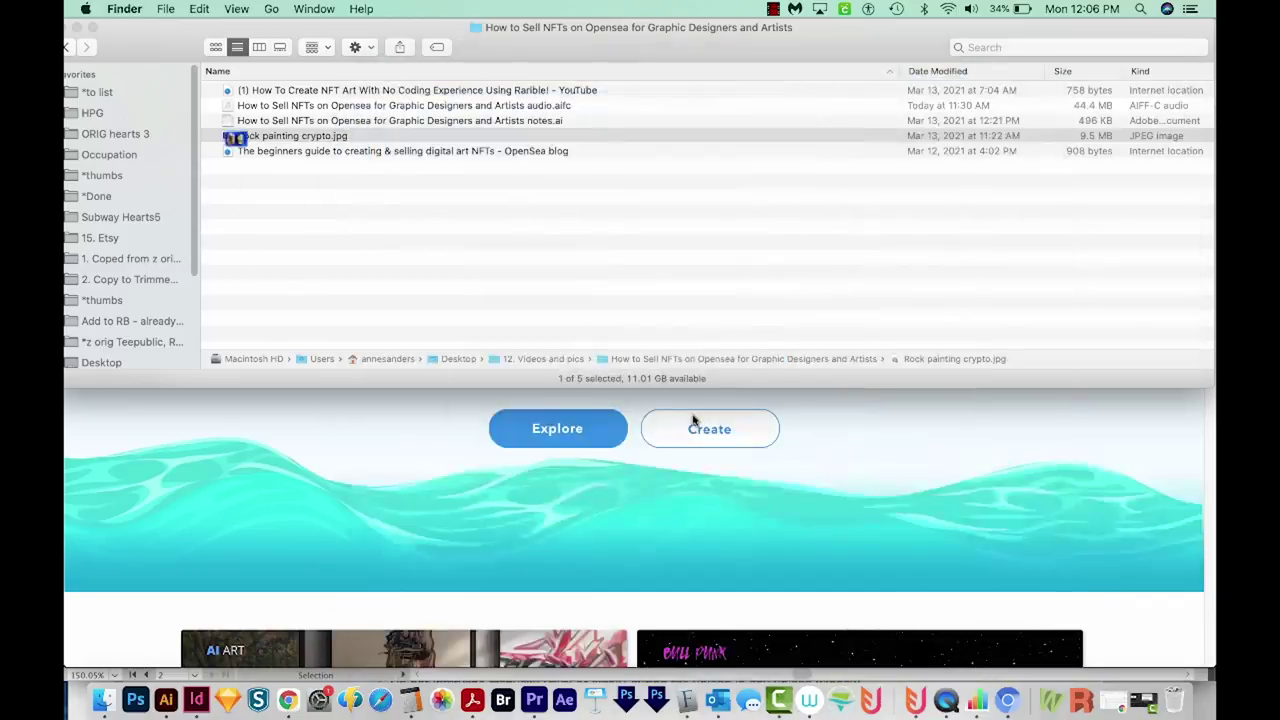
left_click(860, 432)
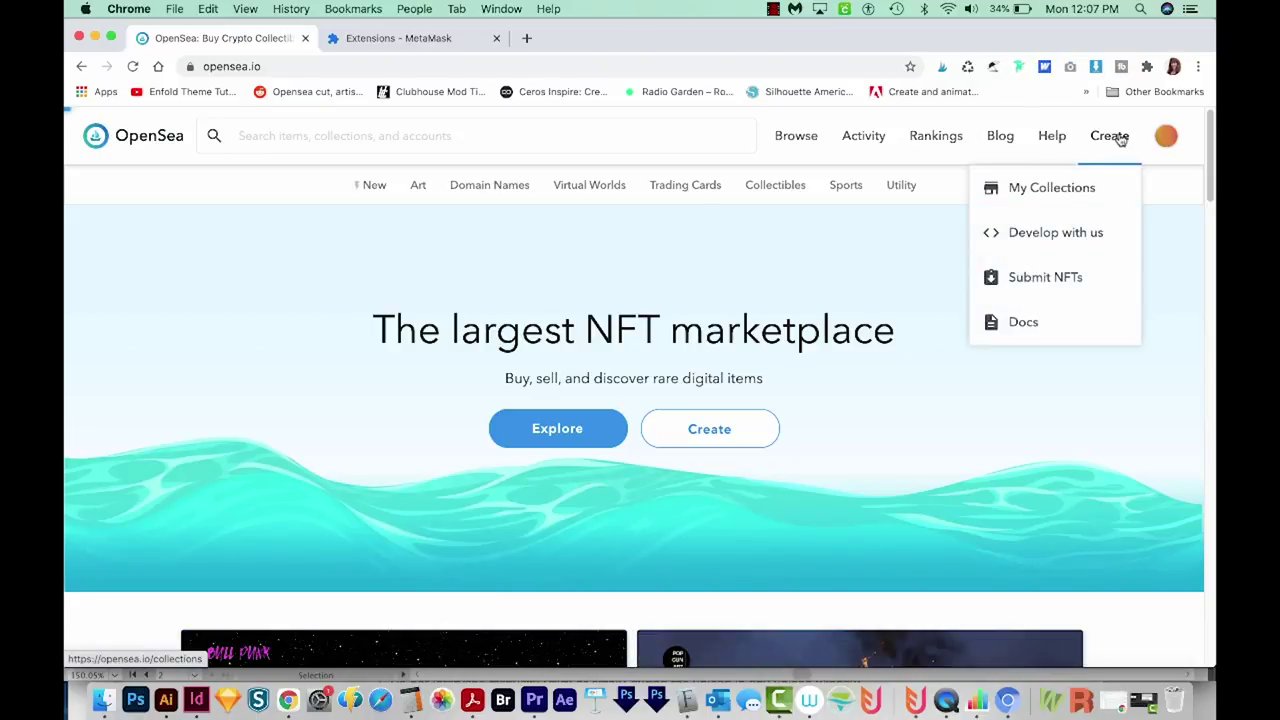
Step: Go to OpenSea's Create page, which asks for an Ethereum wallet
left_click(1118, 135)
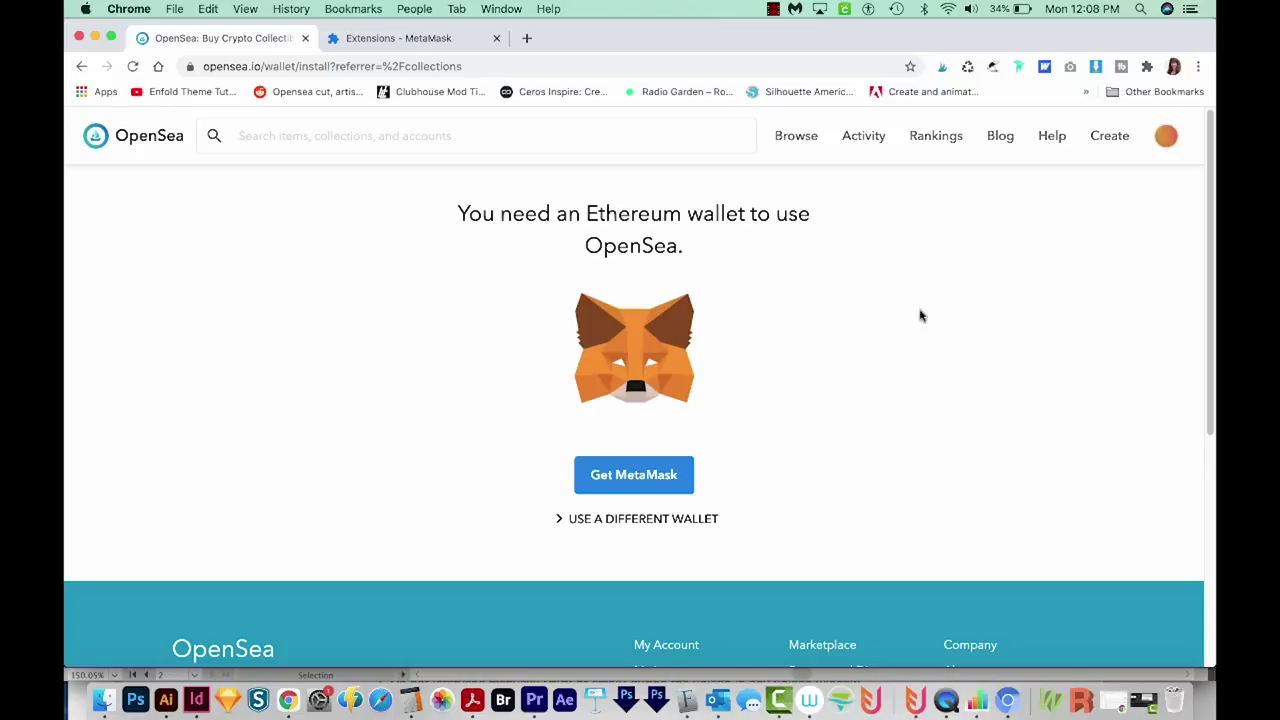
Step: Enable the MetaMask extension from Chrome's Manage Extensions page
left_click(1147, 66)
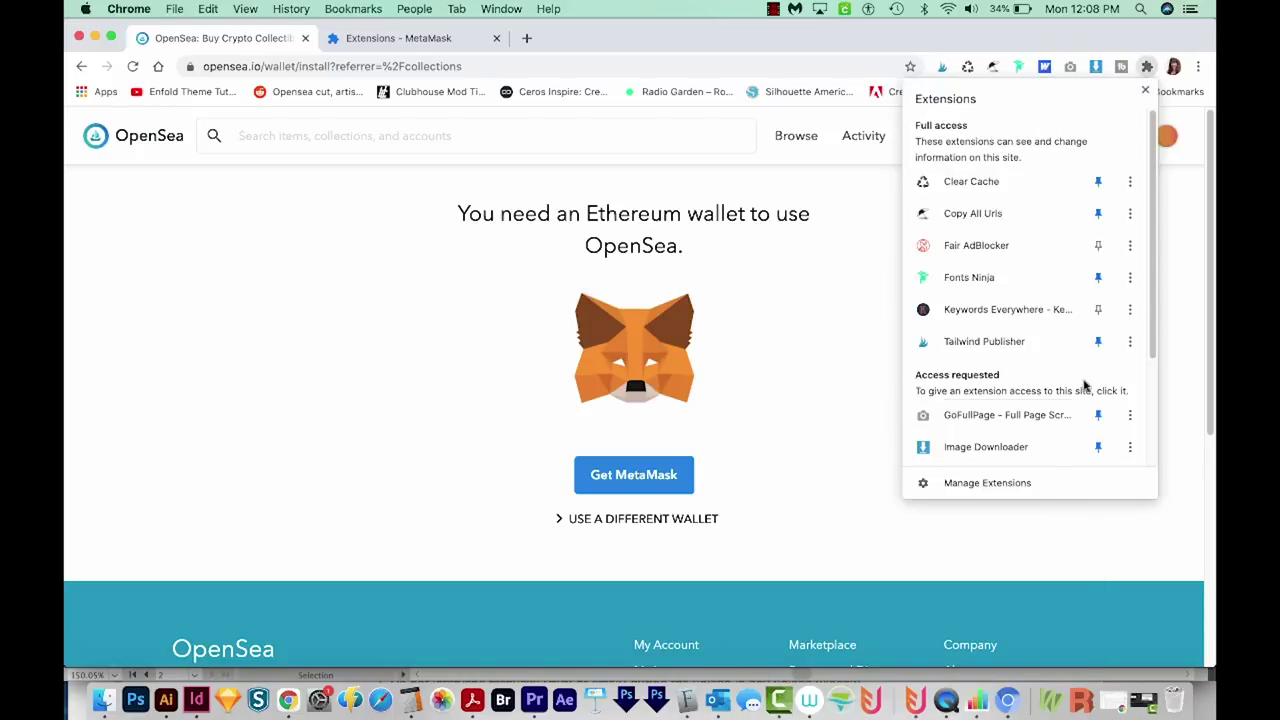
left_click(990, 483)
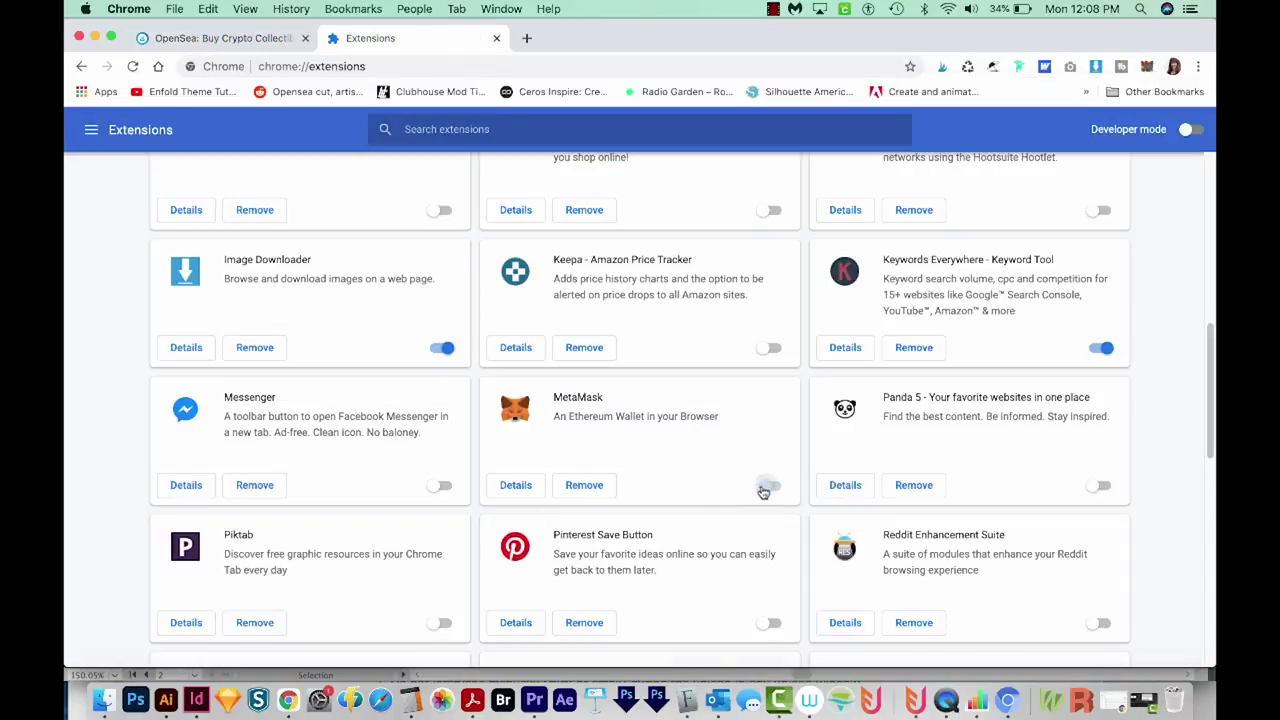
left_click(766, 486)
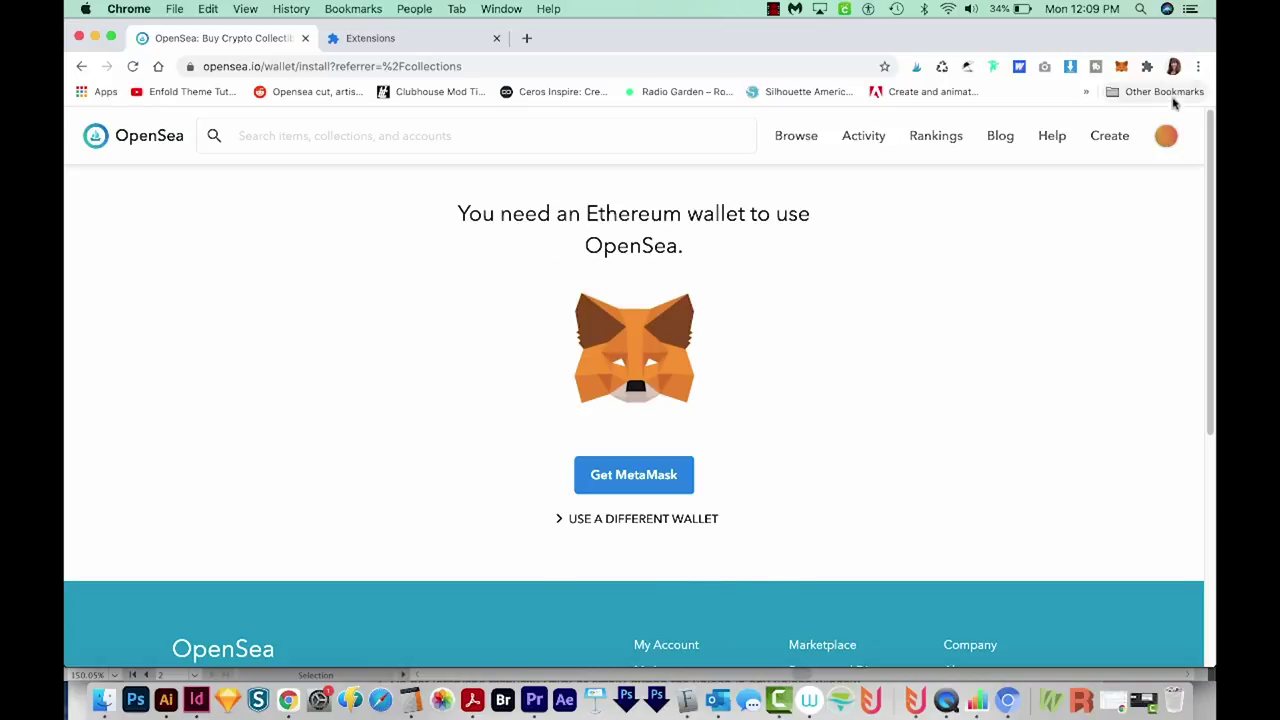
Step: Unlock MetaMask with the wallet password and view the Buy options for the 0.0053 ETH wallet
left_click(1121, 68)
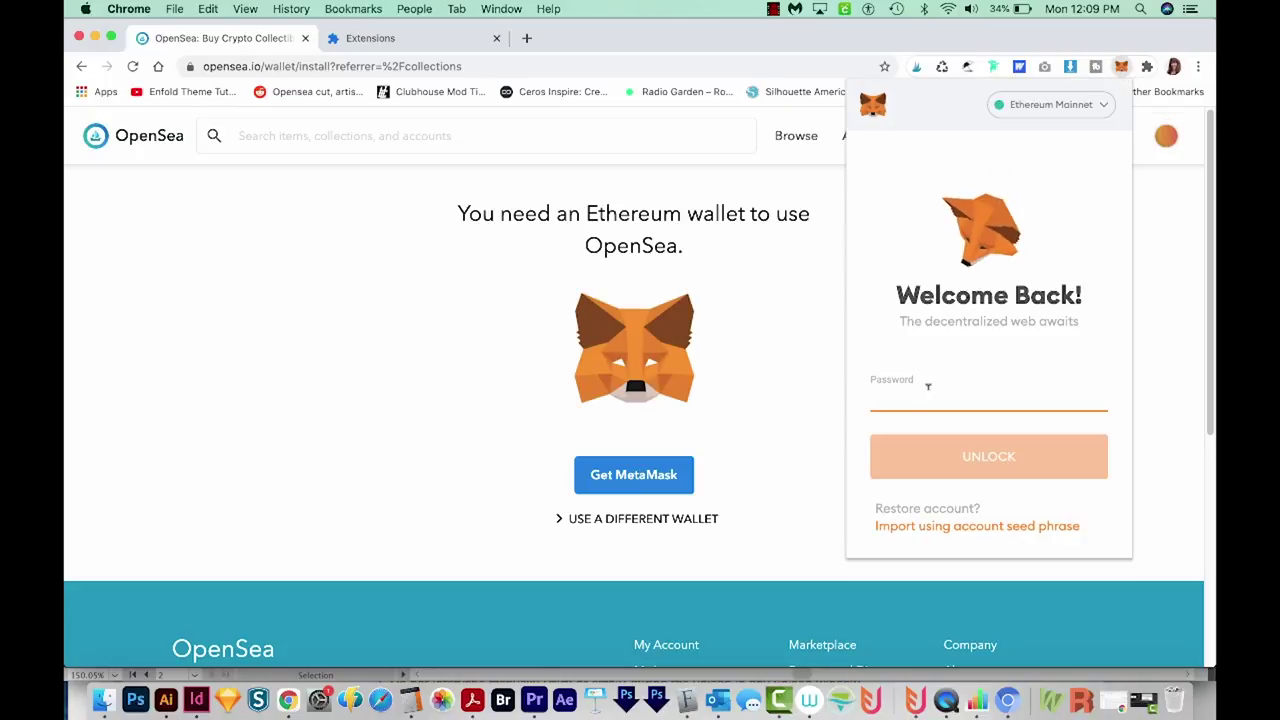
type("•••")
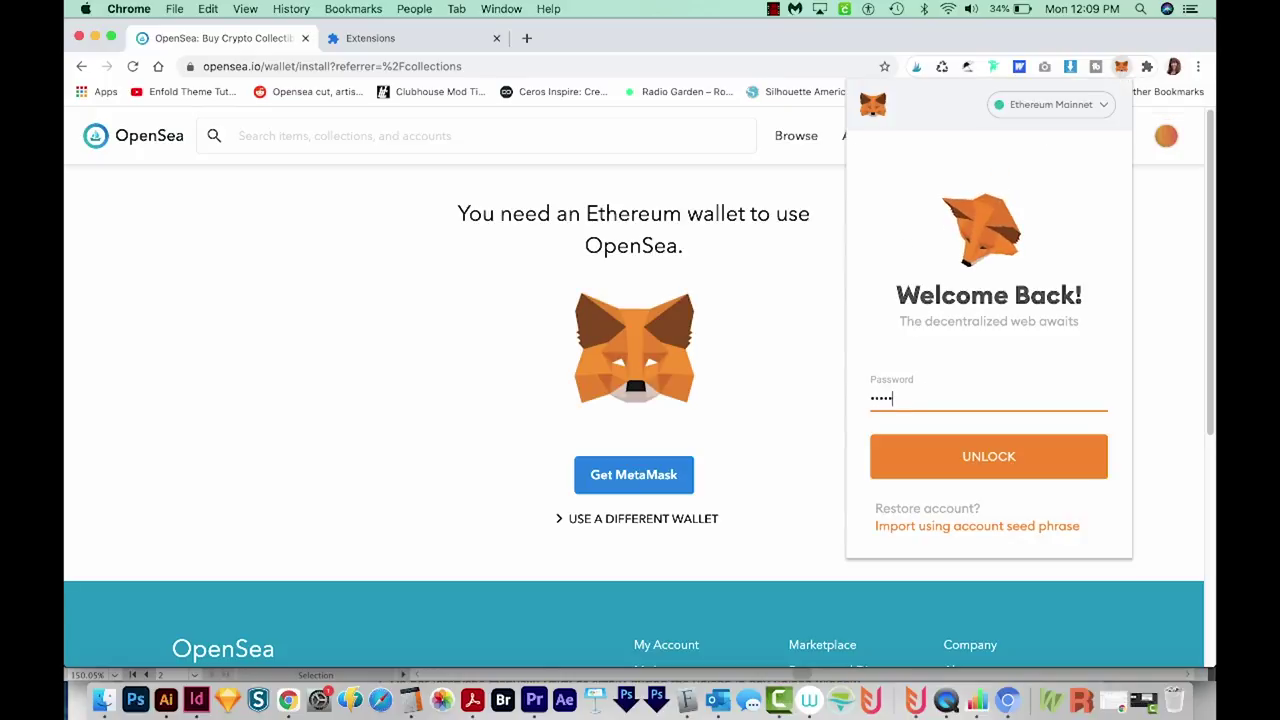
type("••••")
key("Return")
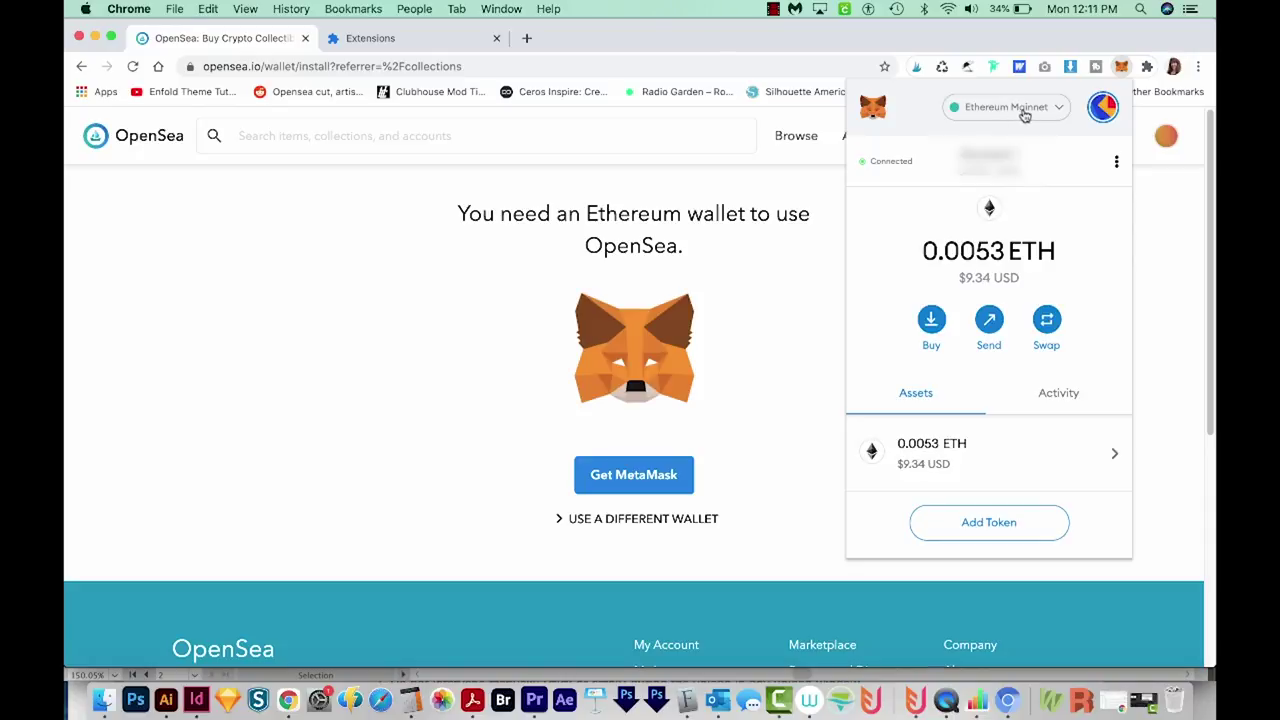
left_click(931, 335)
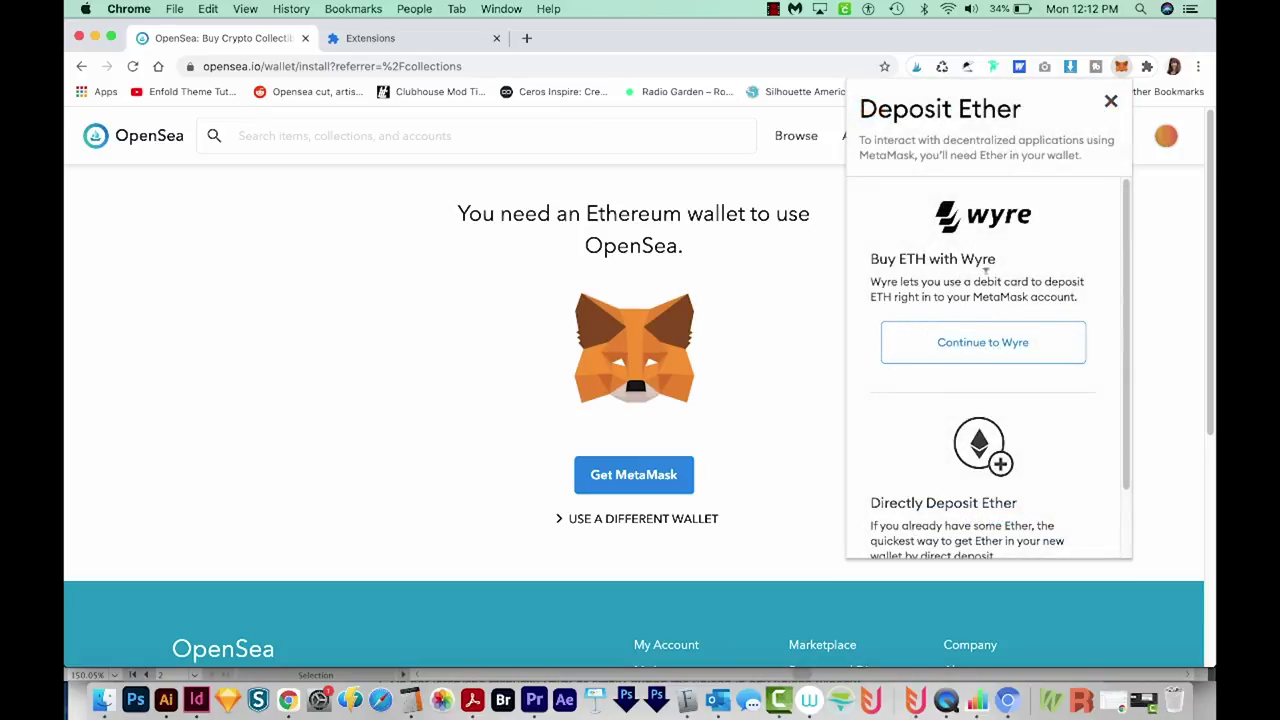
Step: Dismiss the Deposit Ether panel and the MetaMask popup to return to OpenSea
scroll(985, 375, "down", 2)
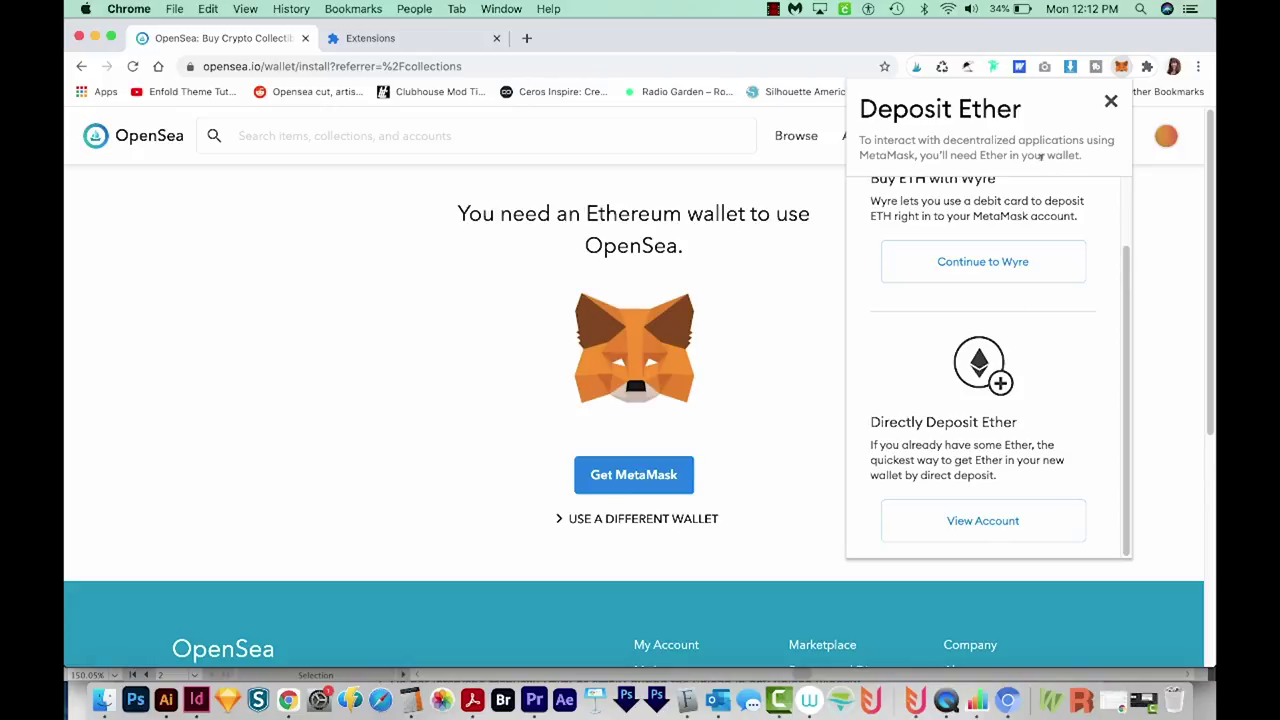
key("Escape")
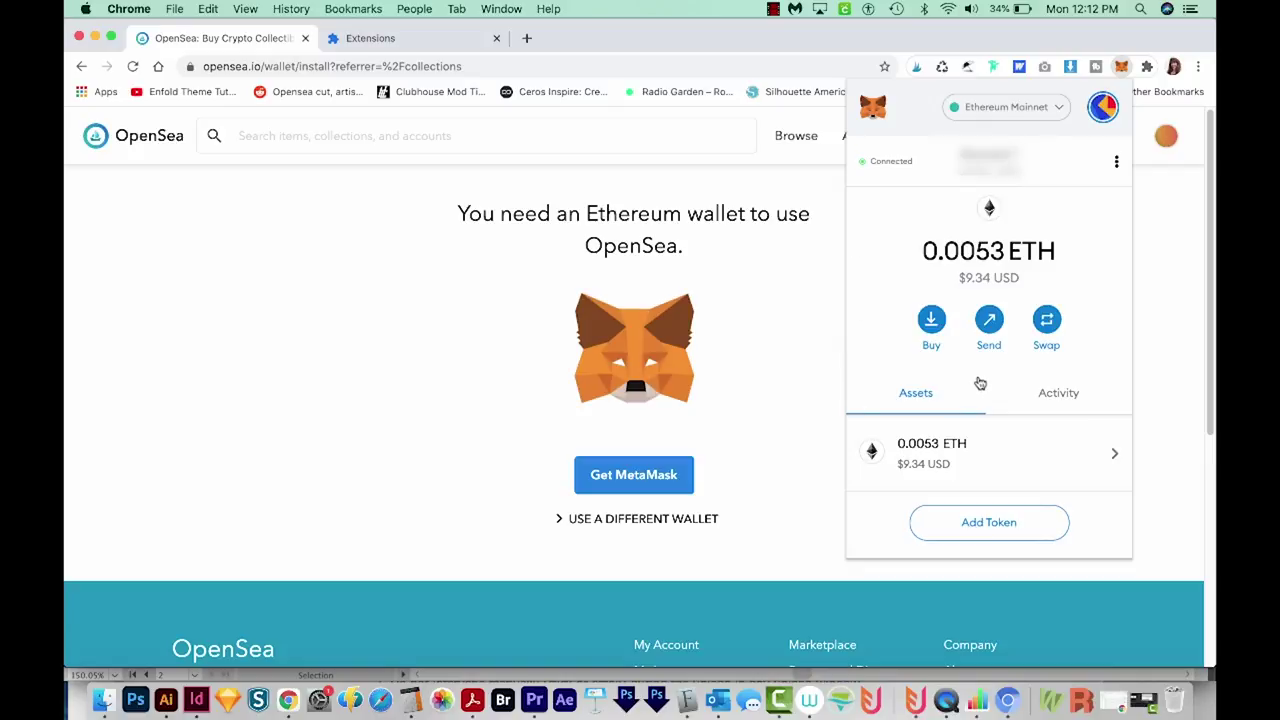
left_click(628, 55)
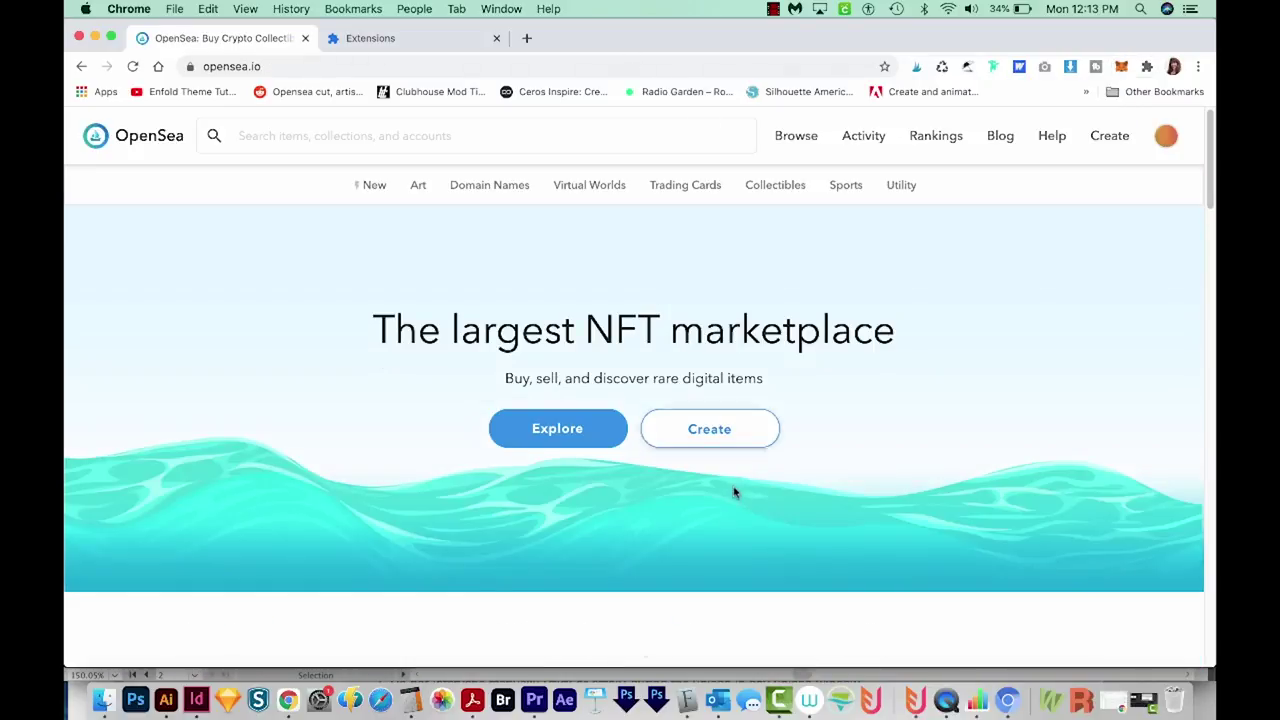
Step: Start a new collection and upload Rock painting crypto.jpg as its logo
left_click(707, 433)
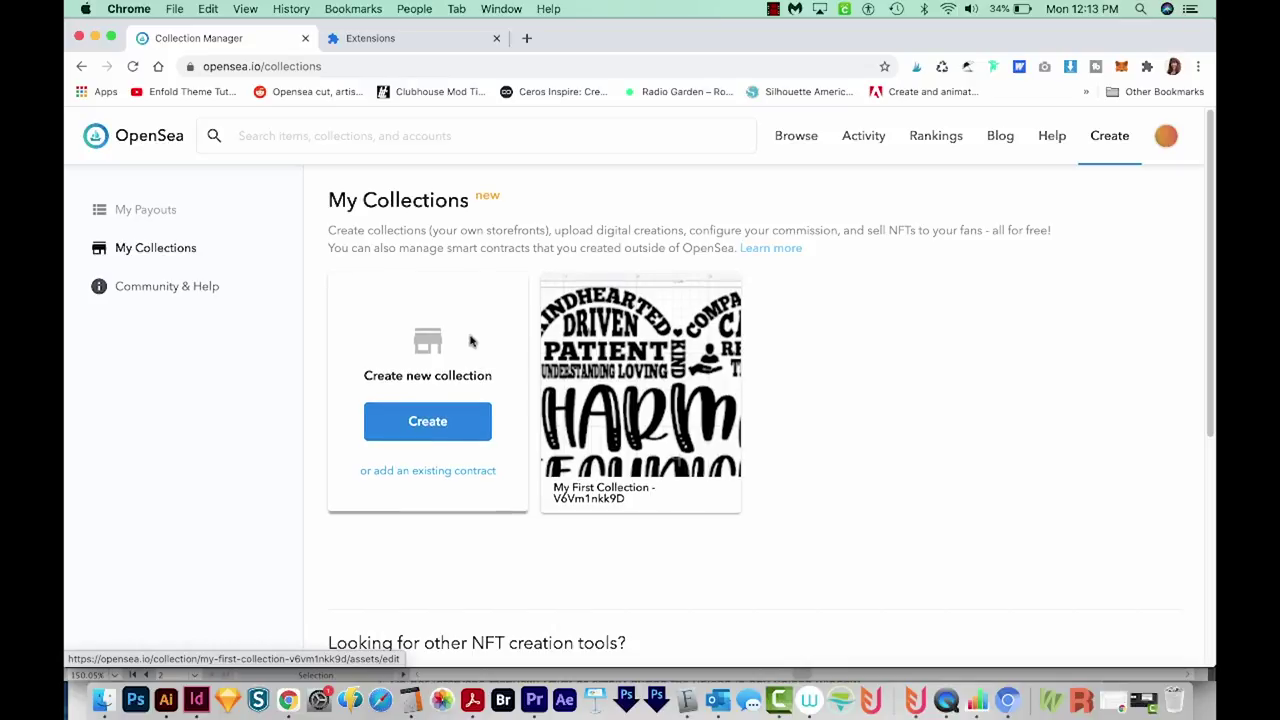
left_click(418, 425)
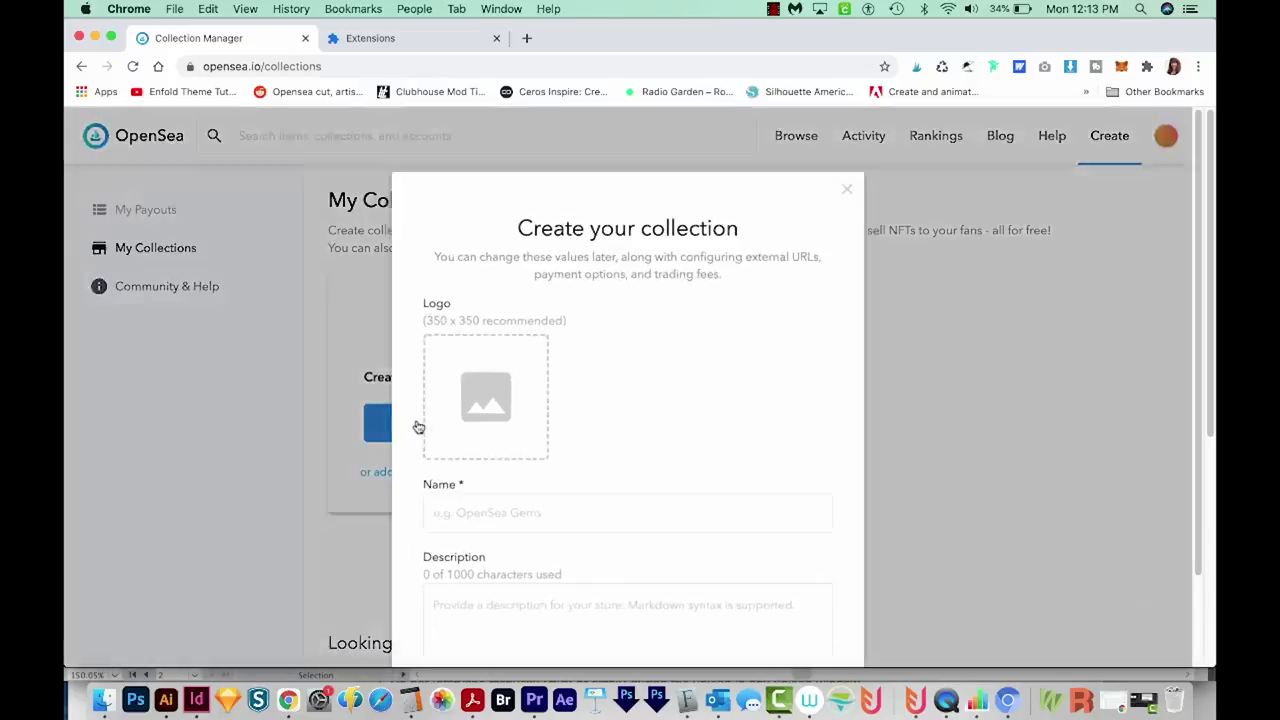
scroll(490, 415, "down", 2)
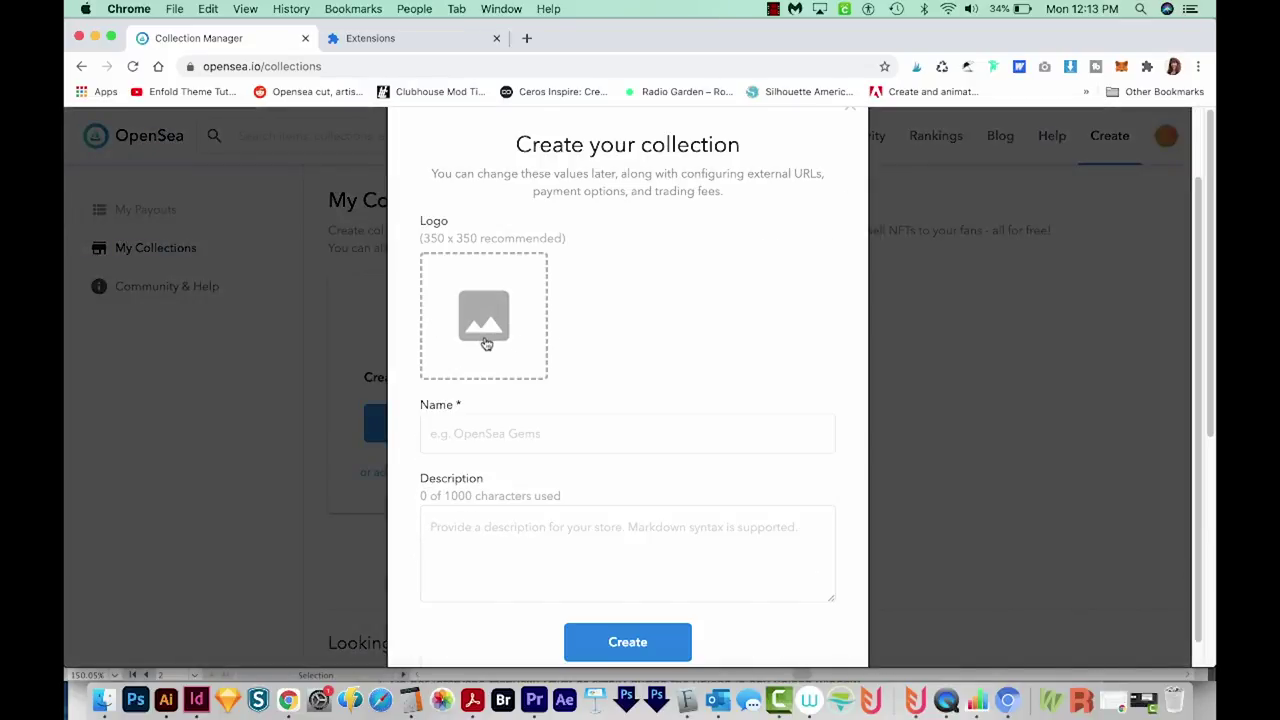
left_click(517, 349)
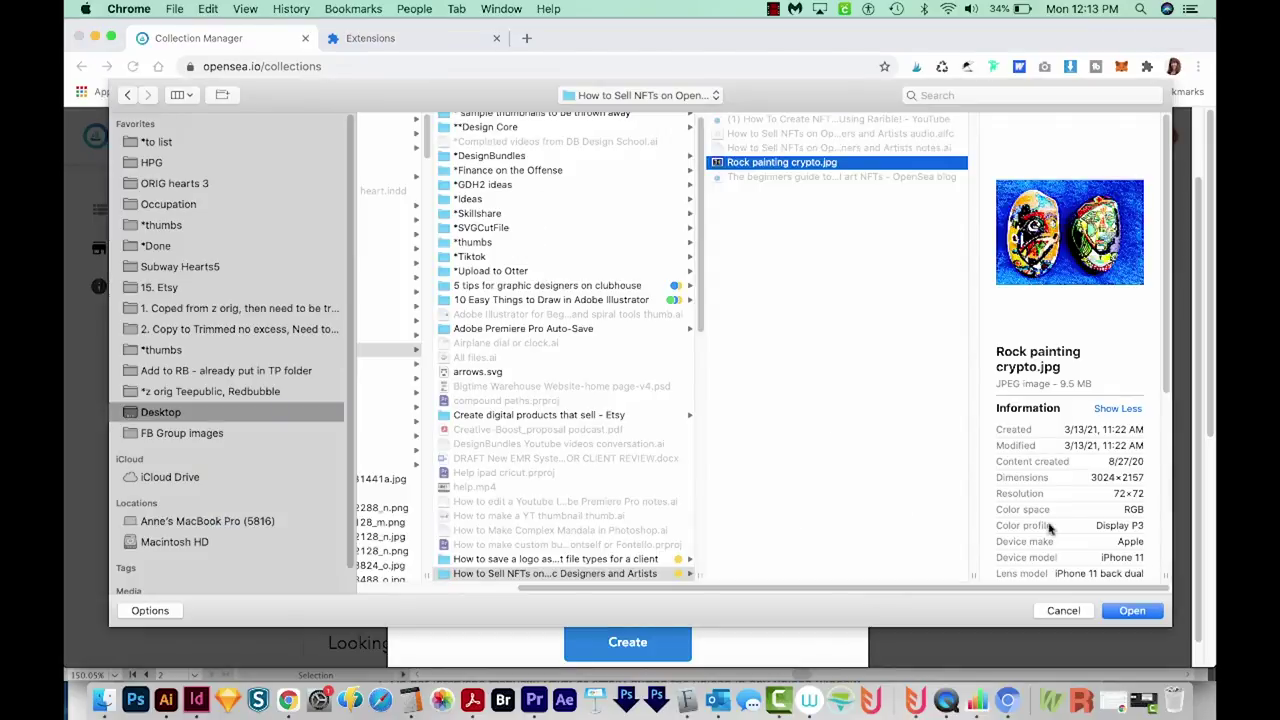
left_click(1130, 612)
Step: Name the collection 'Rocks', describe it as 'Rocks that have been painted', and create it
left_click(508, 431)
type("Rocks")
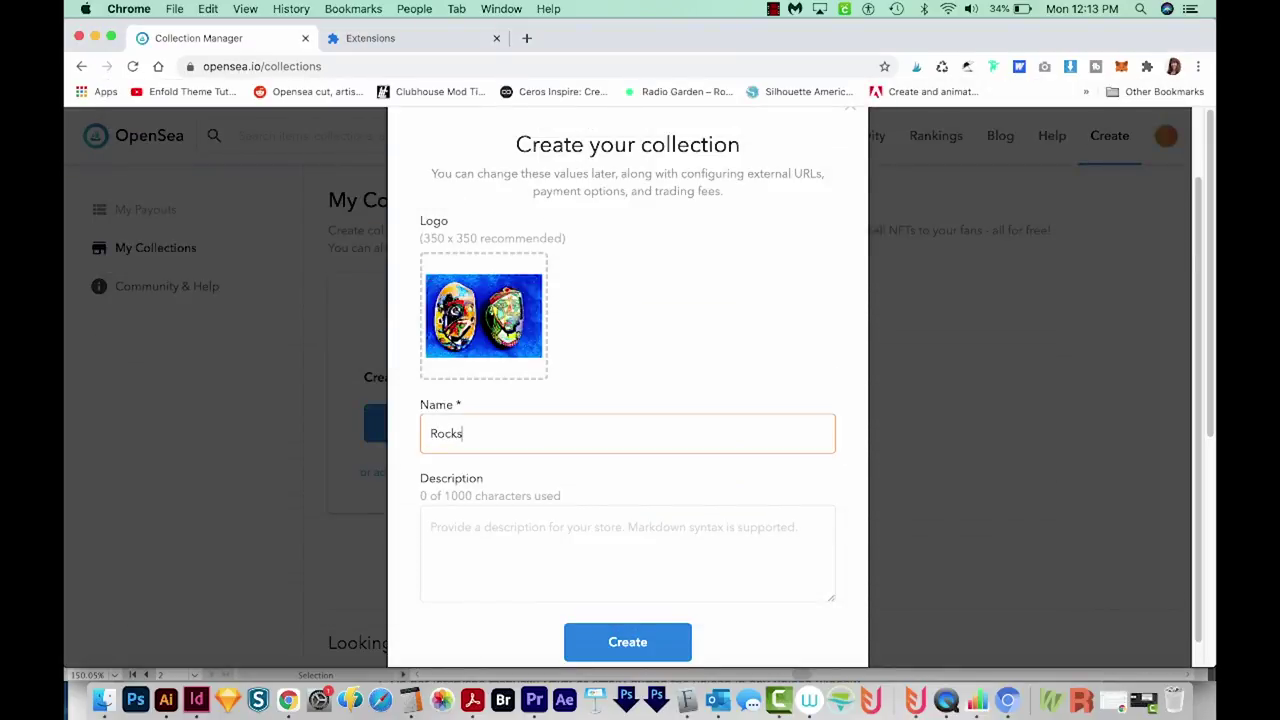
left_click(517, 566)
scroll(582, 516, "down", 1)
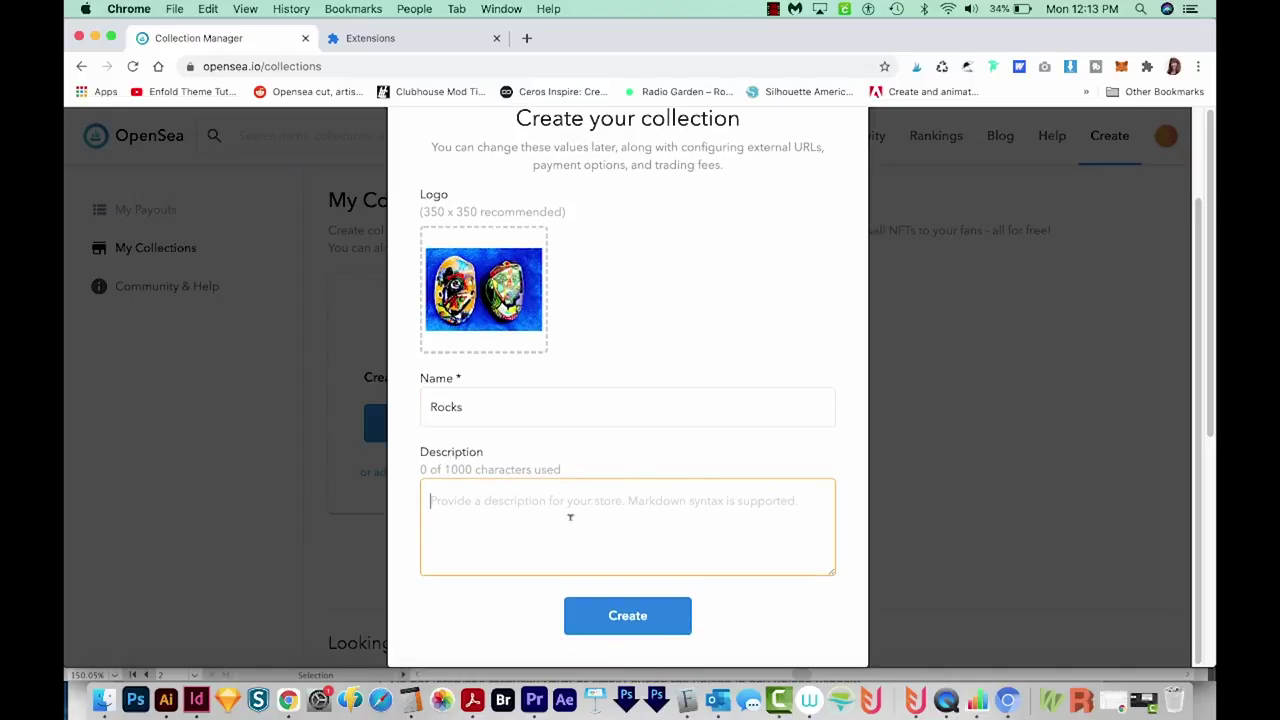
left_click(497, 407)
type("Rocks that have been painted")
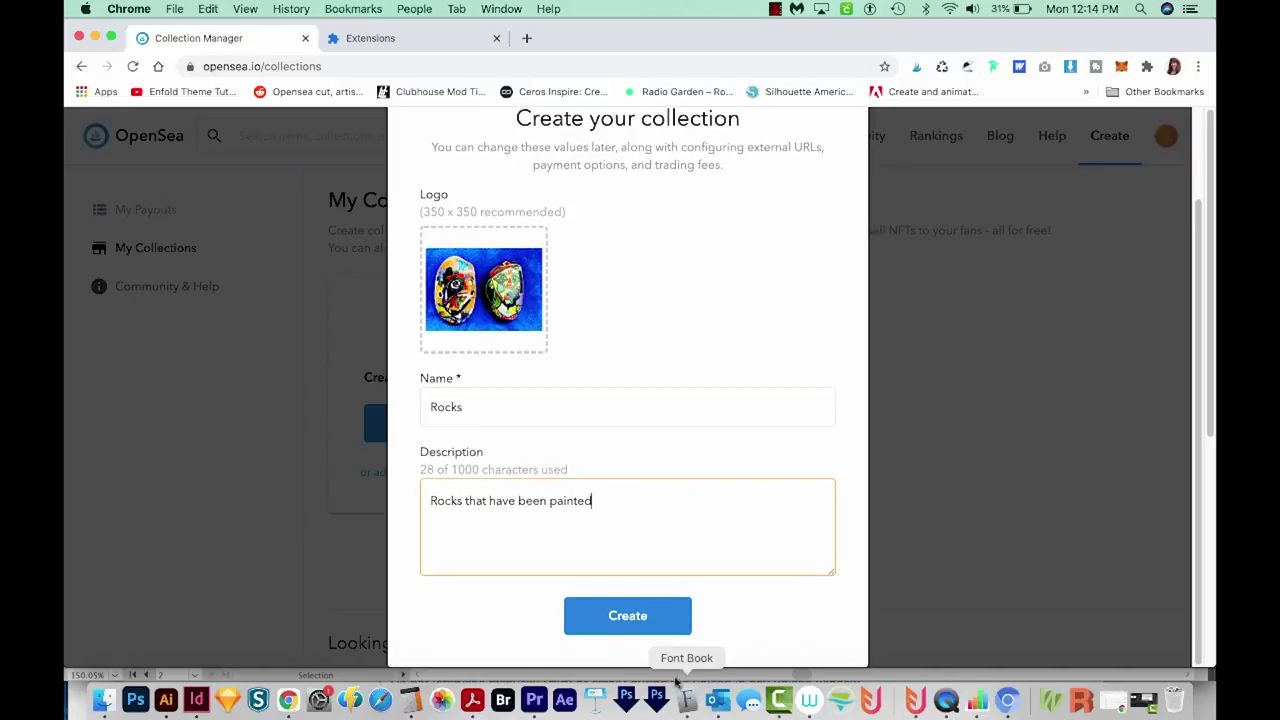
left_click(626, 617)
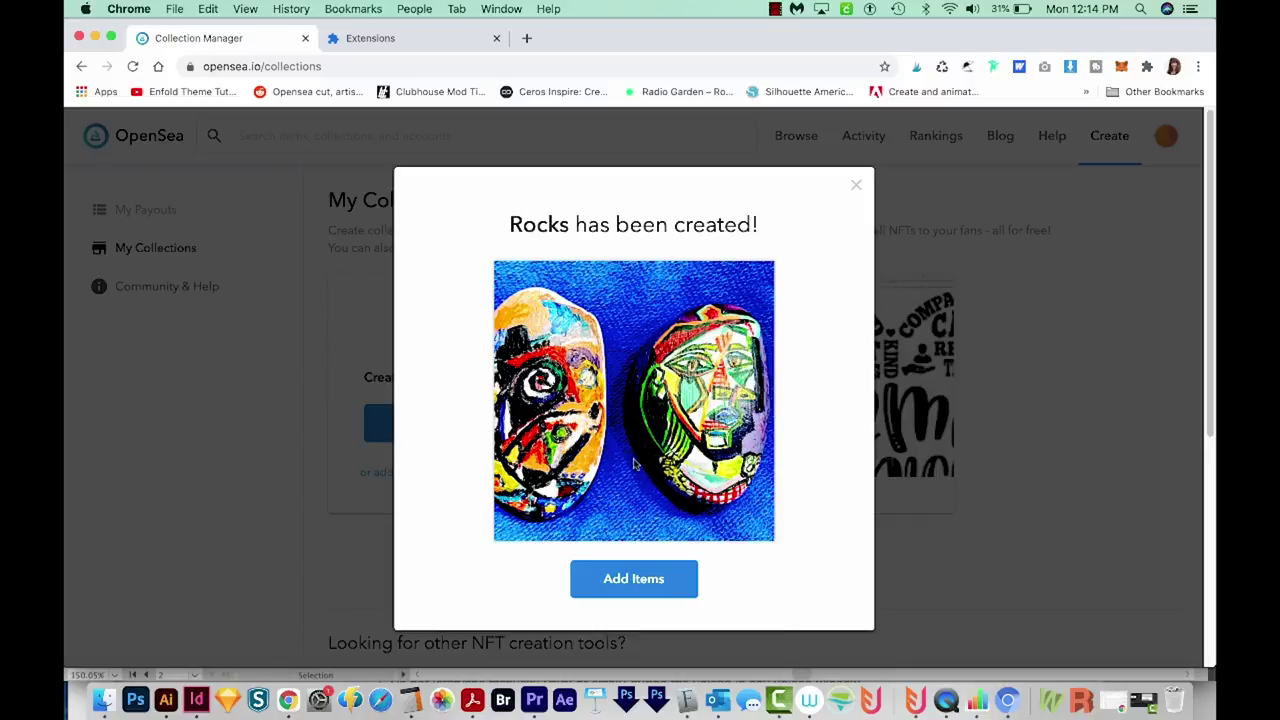
Step: Begin a new item in the empty Rocks V4 collection from its Items section
left_click(634, 585)
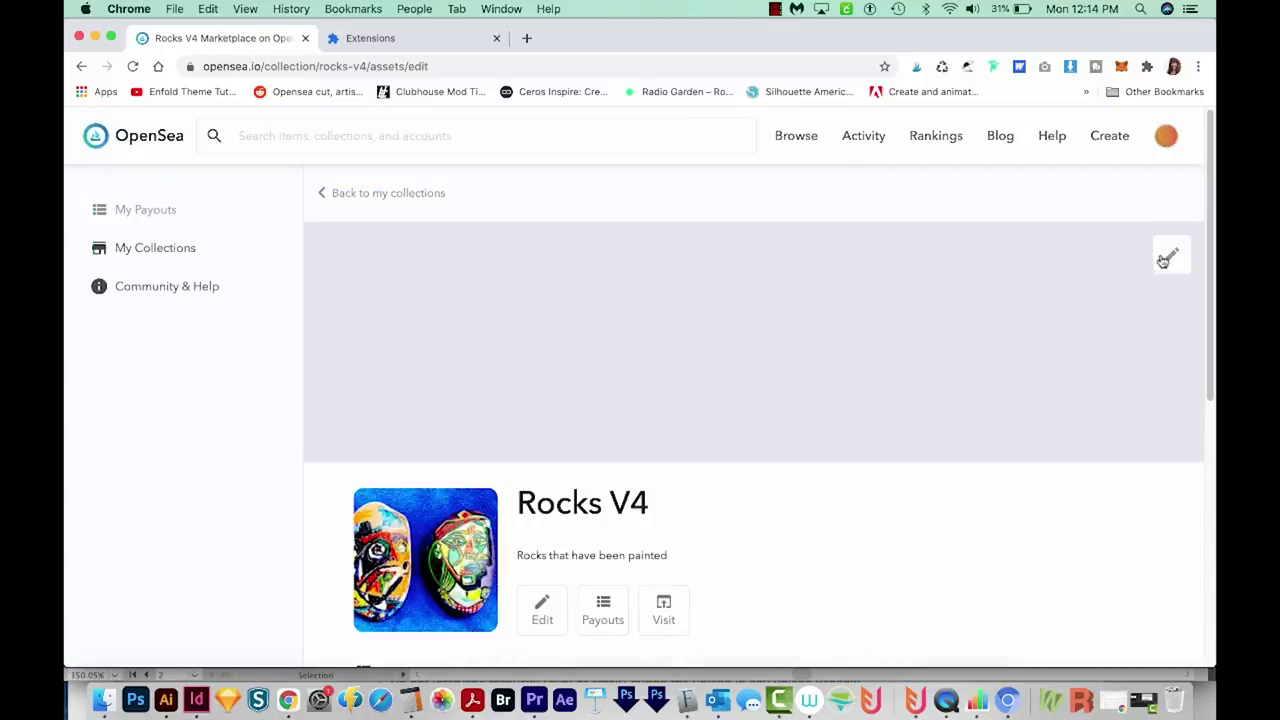
scroll(808, 418, "down", 3)
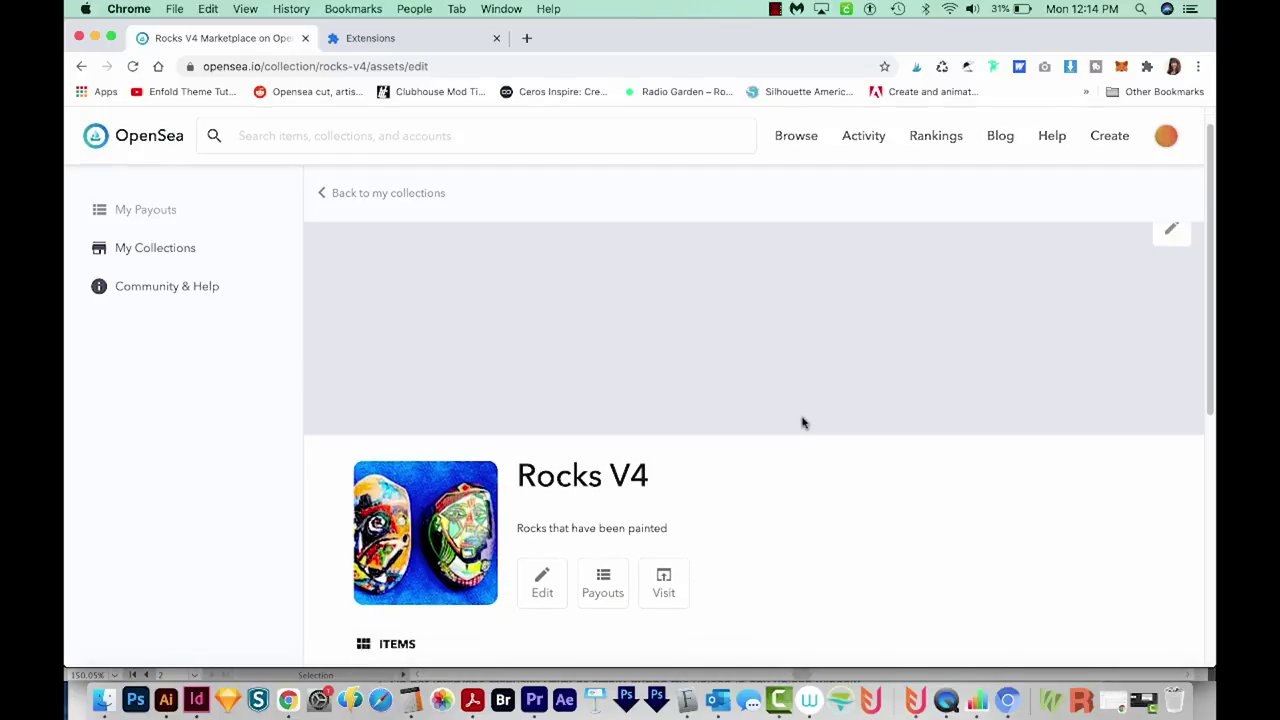
scroll(808, 418, "down", 3)
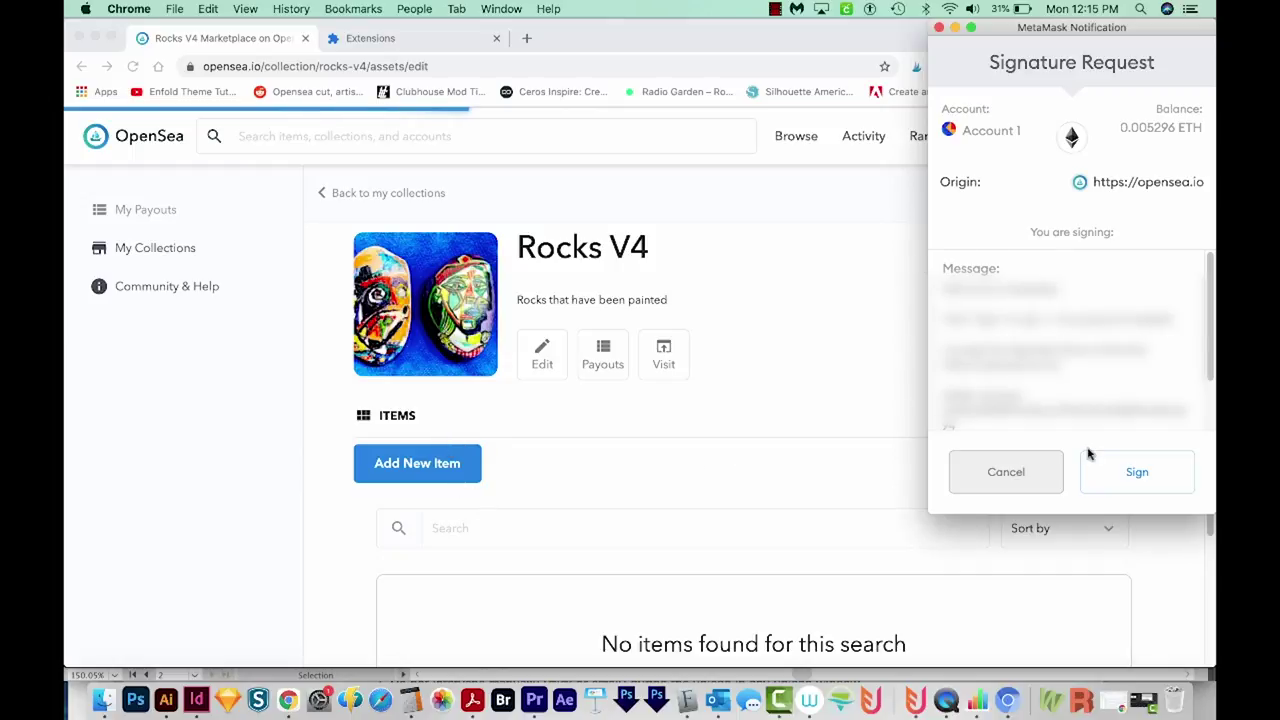
Step: Sign the MetaMask request and upload Rock painting crypto.jpg as the item's media
left_click(1157, 484)
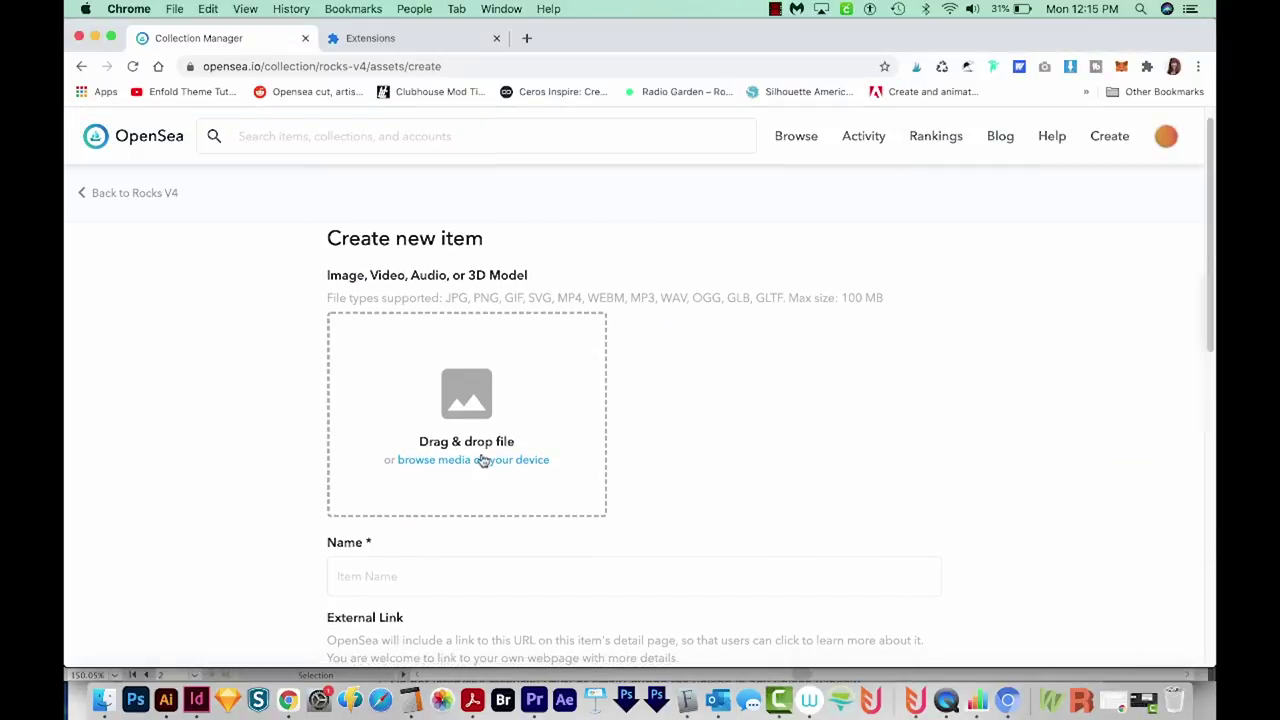
left_click(477, 424)
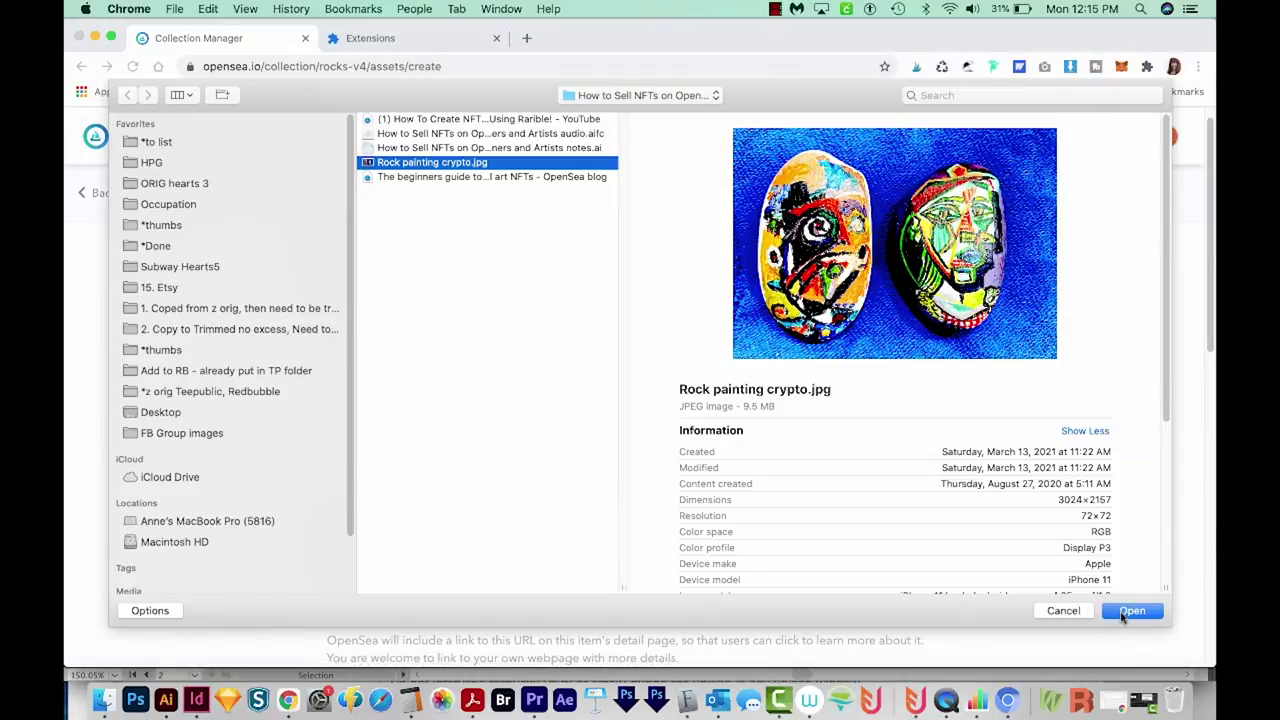
left_click(1125, 612)
scroll(504, 354, "down", 3)
left_click(504, 354)
Step: Name the item 'Rocks' with description 'Rocks everywhere!' and open Add Properties
type("Rocks")
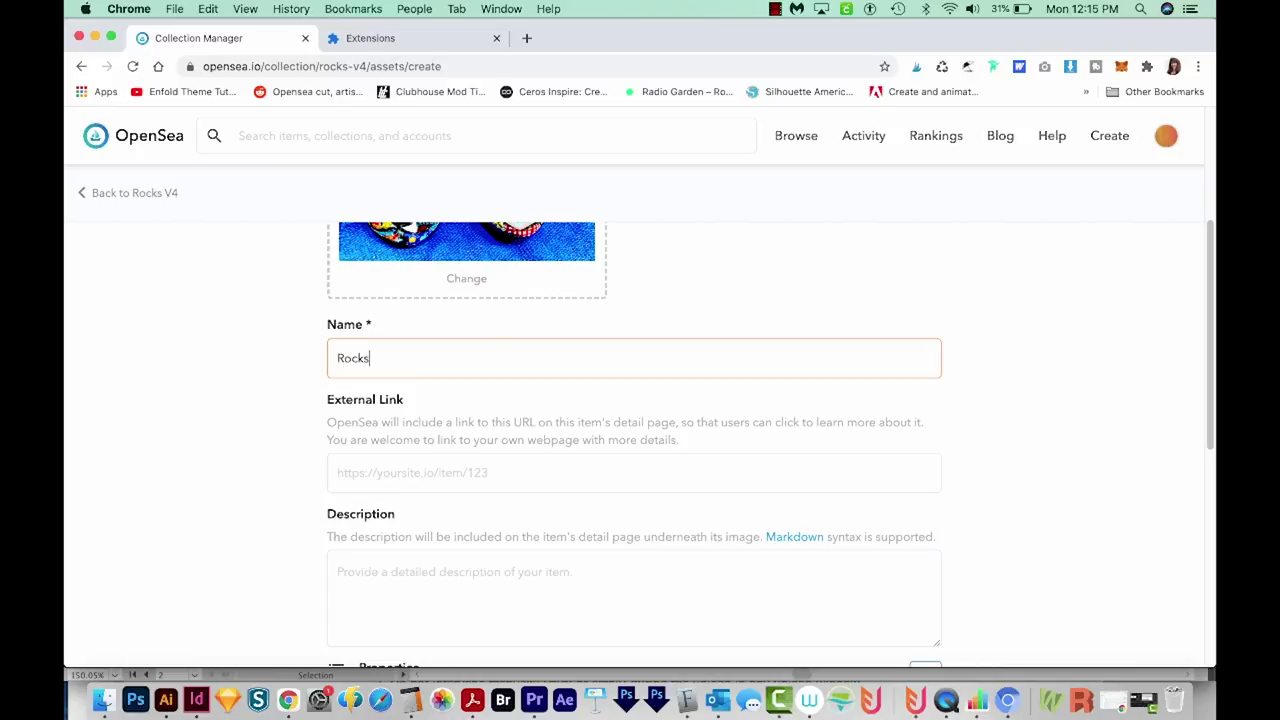
scroll(400, 485, "down", 2)
left_click(400, 485)
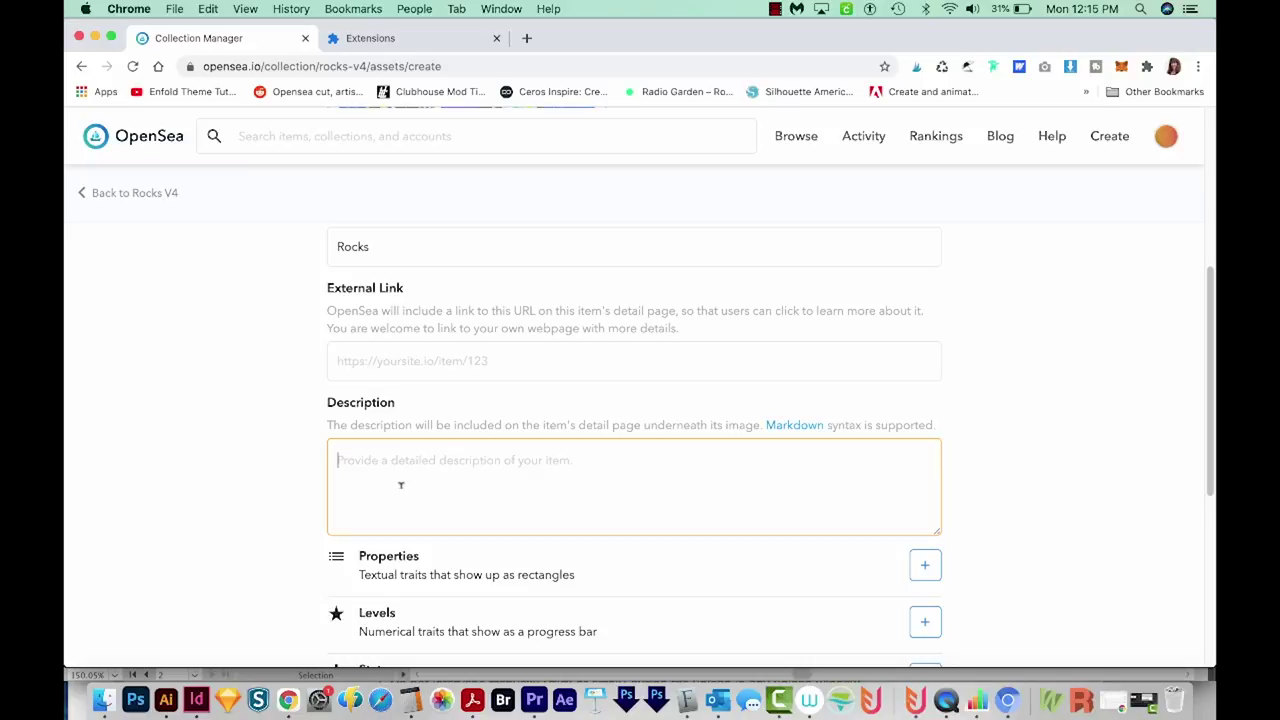
type("Rocks everywhere")
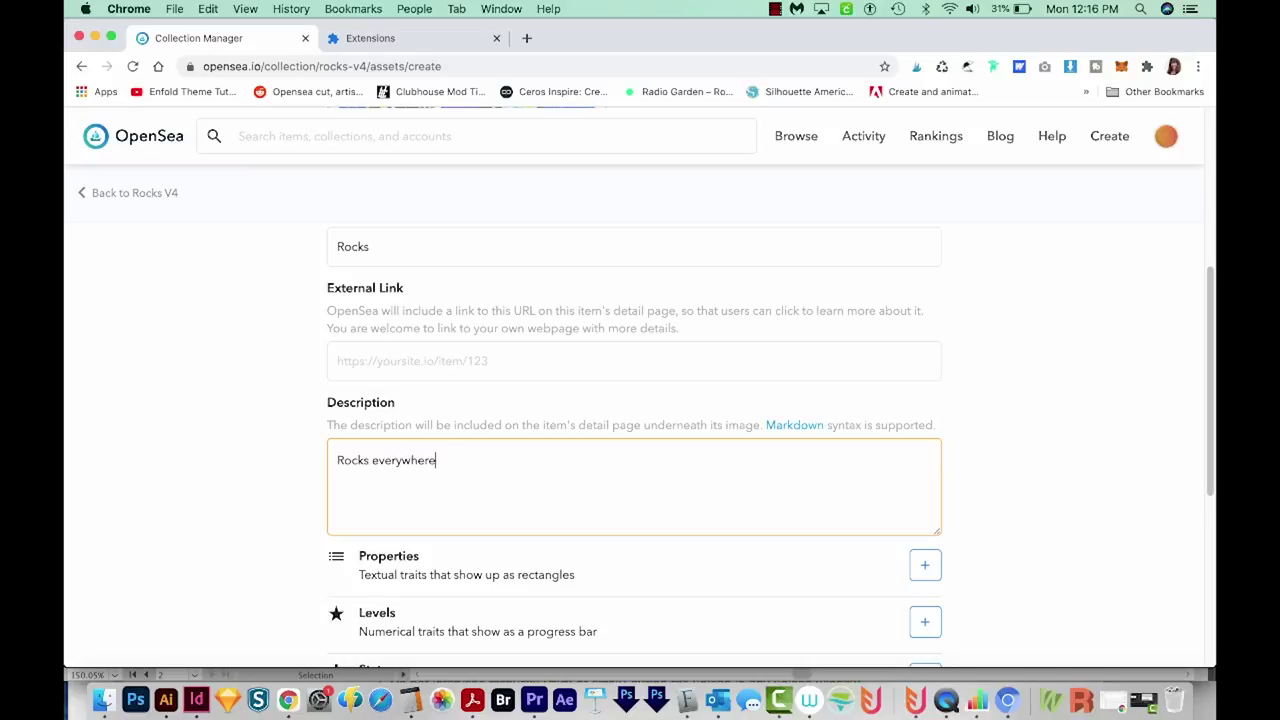
type("!")
scroll(402, 484, "down", 2)
left_click(925, 392)
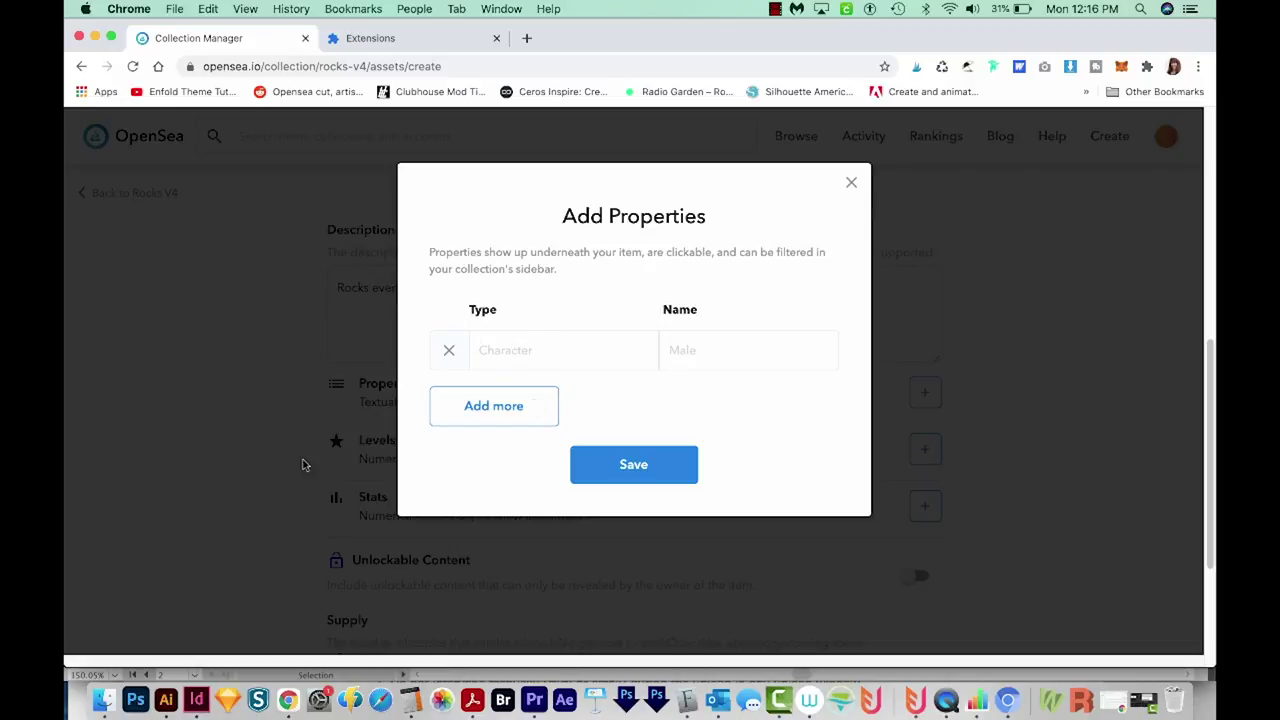
Step: Close Add Properties, check the Levels and Stats forms, and leave the item with no traits
left_click(851, 184)
scroll(863, 446, "down", 1)
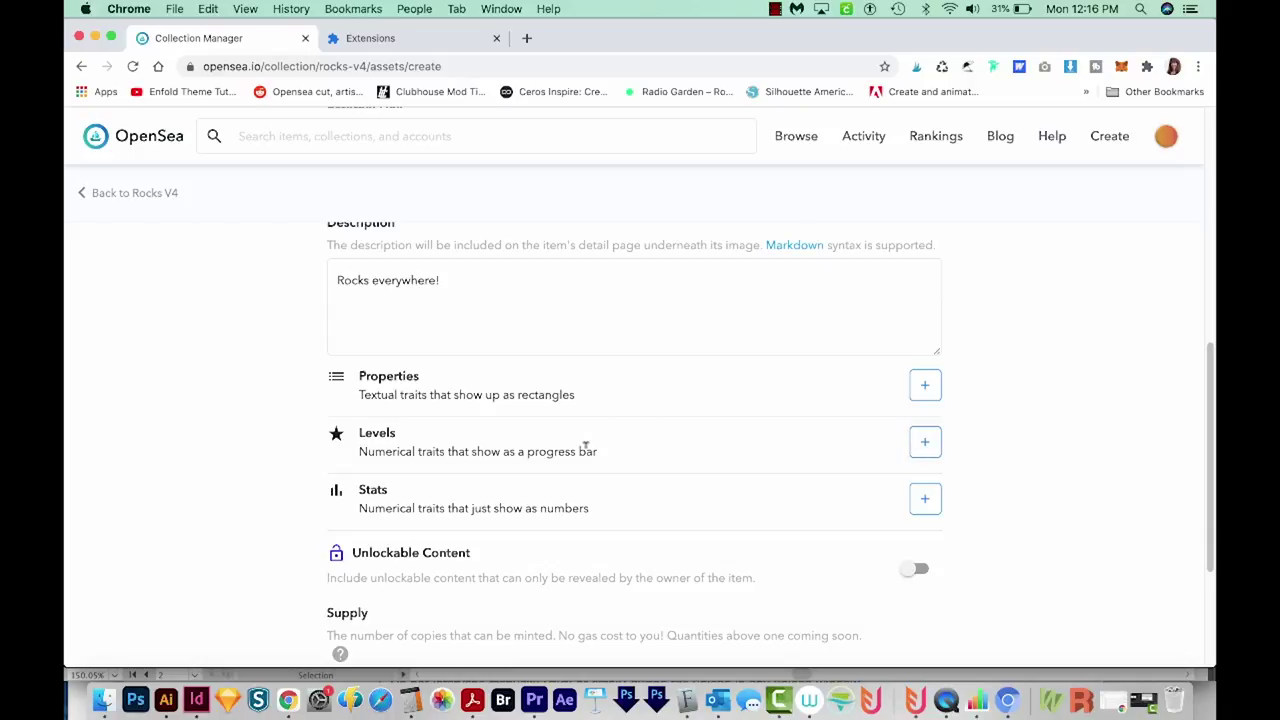
left_click(925, 441)
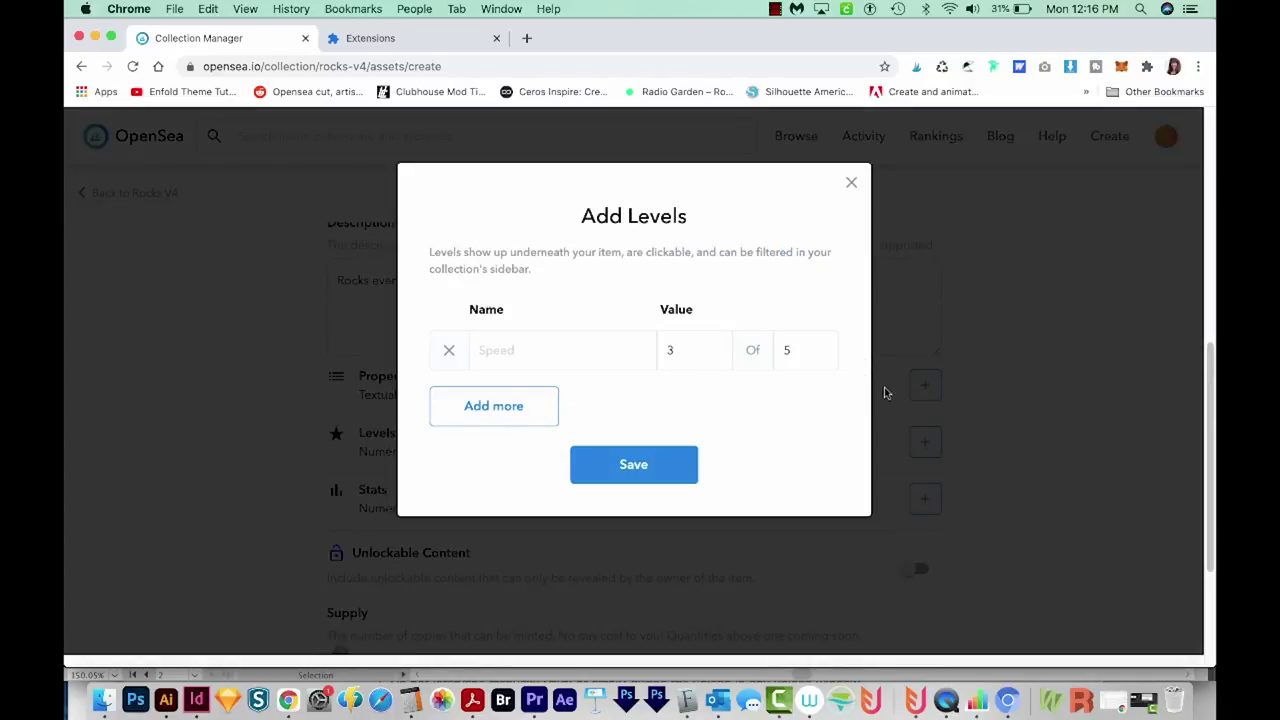
left_click(926, 500)
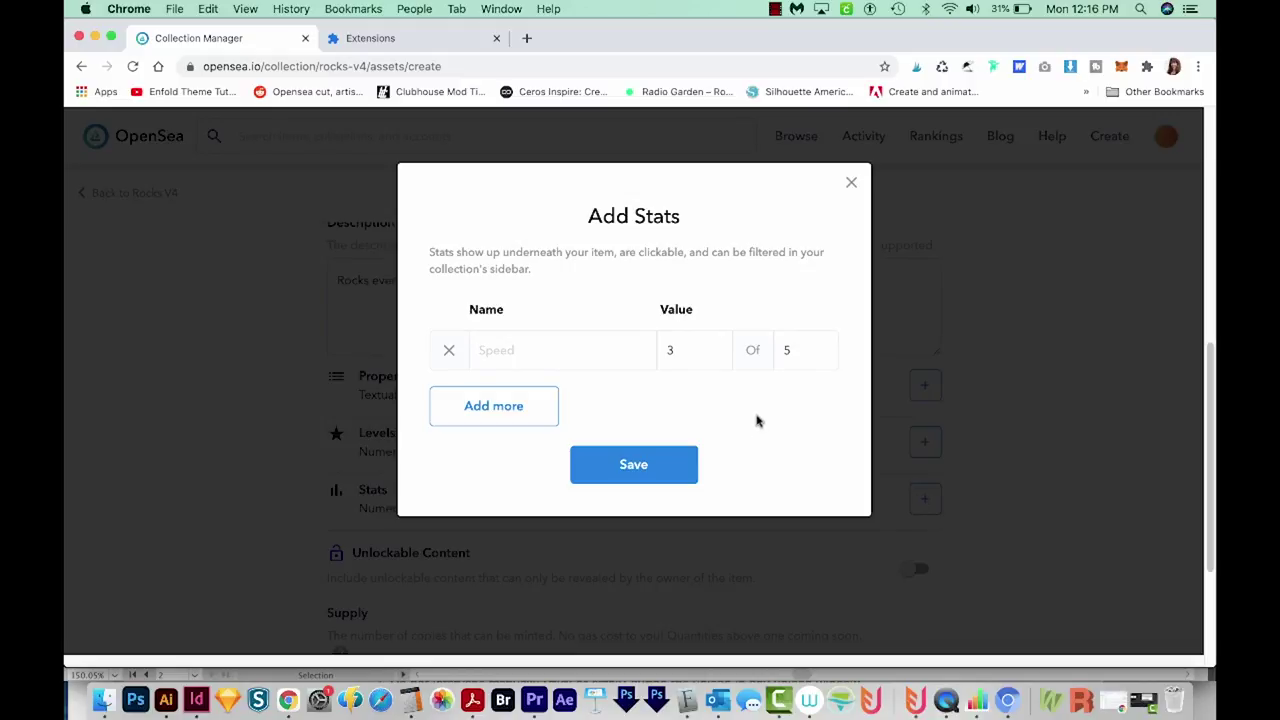
left_click(850, 182)
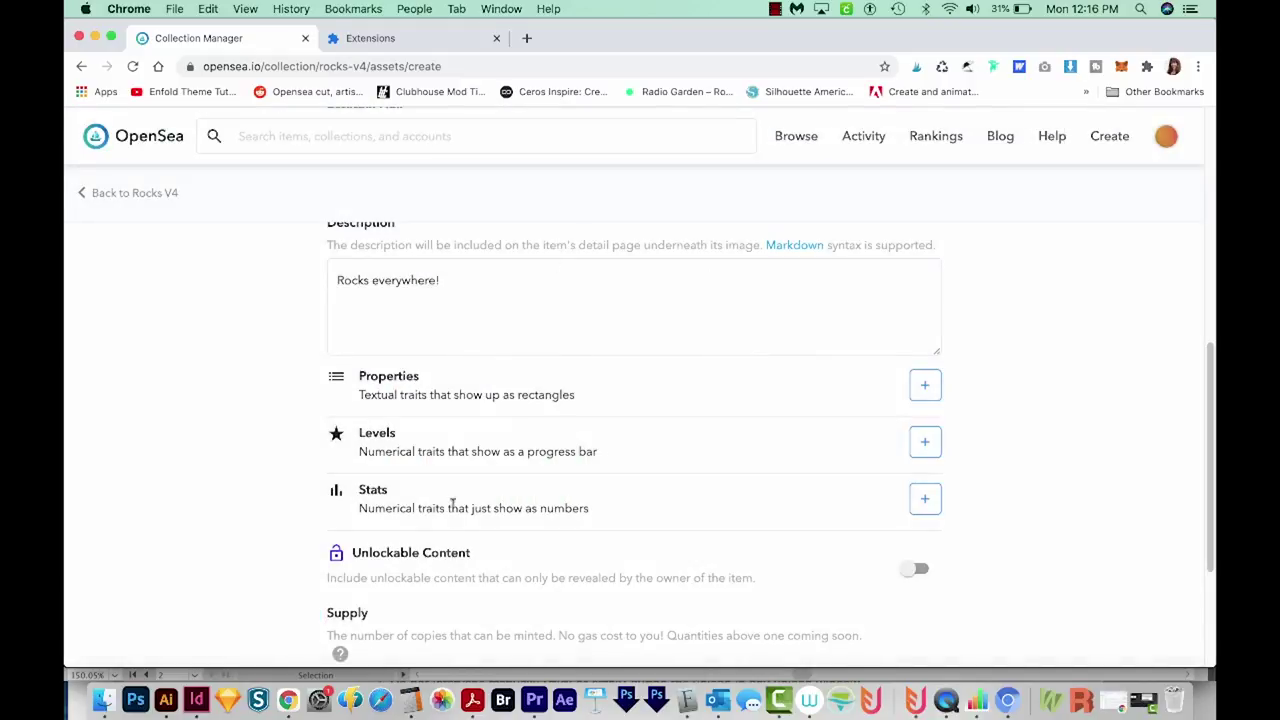
scroll(371, 378, "down", 1)
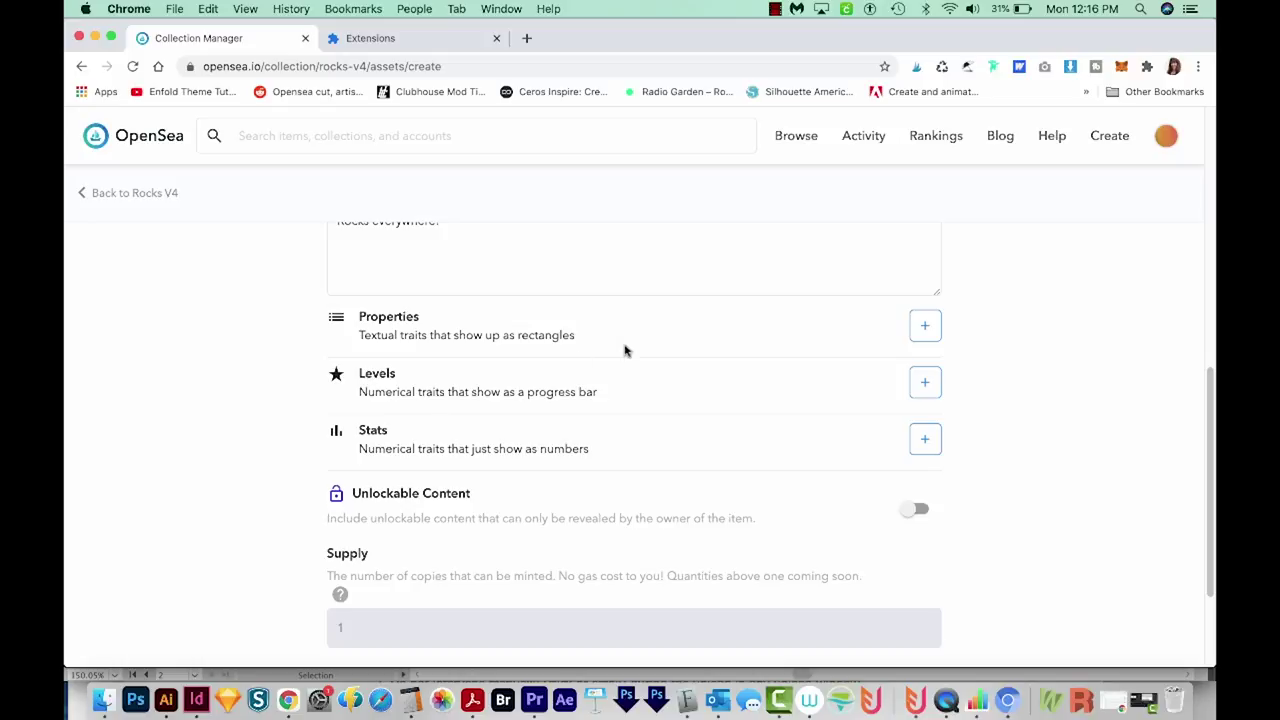
Step: Mint the Rocks item in Rocks V4 with a MetaMask signature and bring up its sell form
scroll(626, 349, "down", 2)
left_click(383, 553)
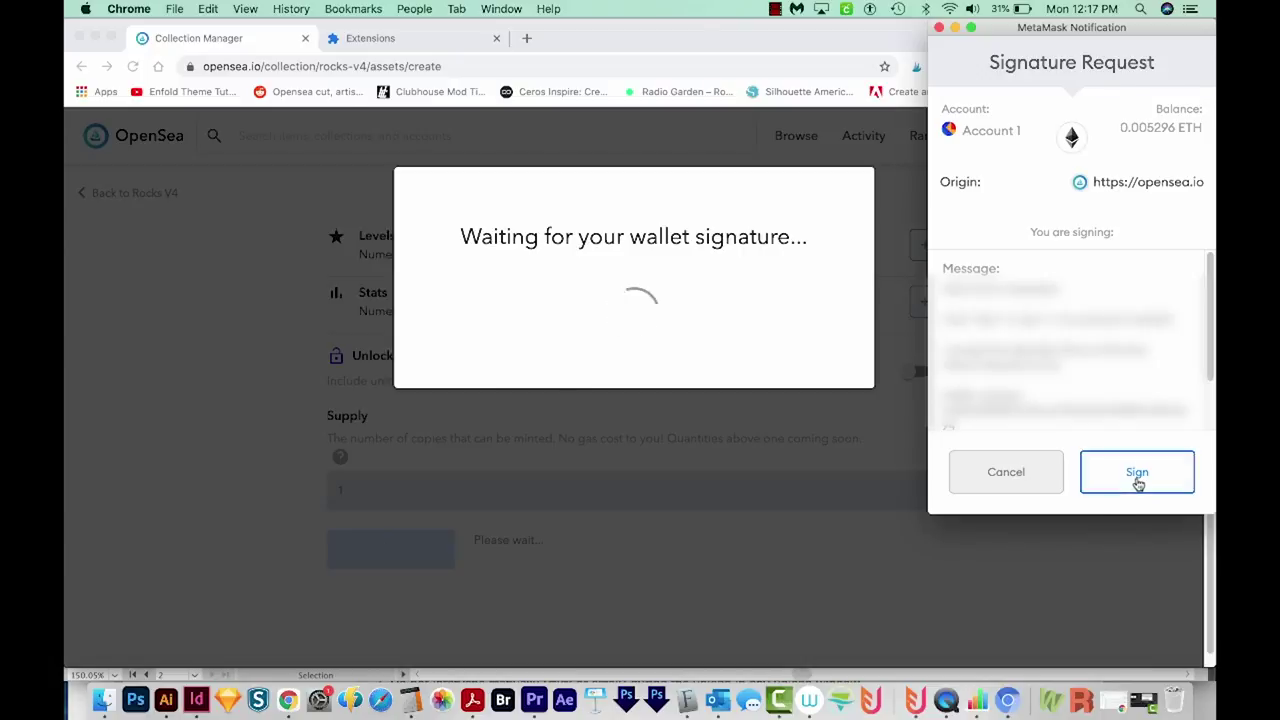
left_click(1137, 483)
left_click(695, 559)
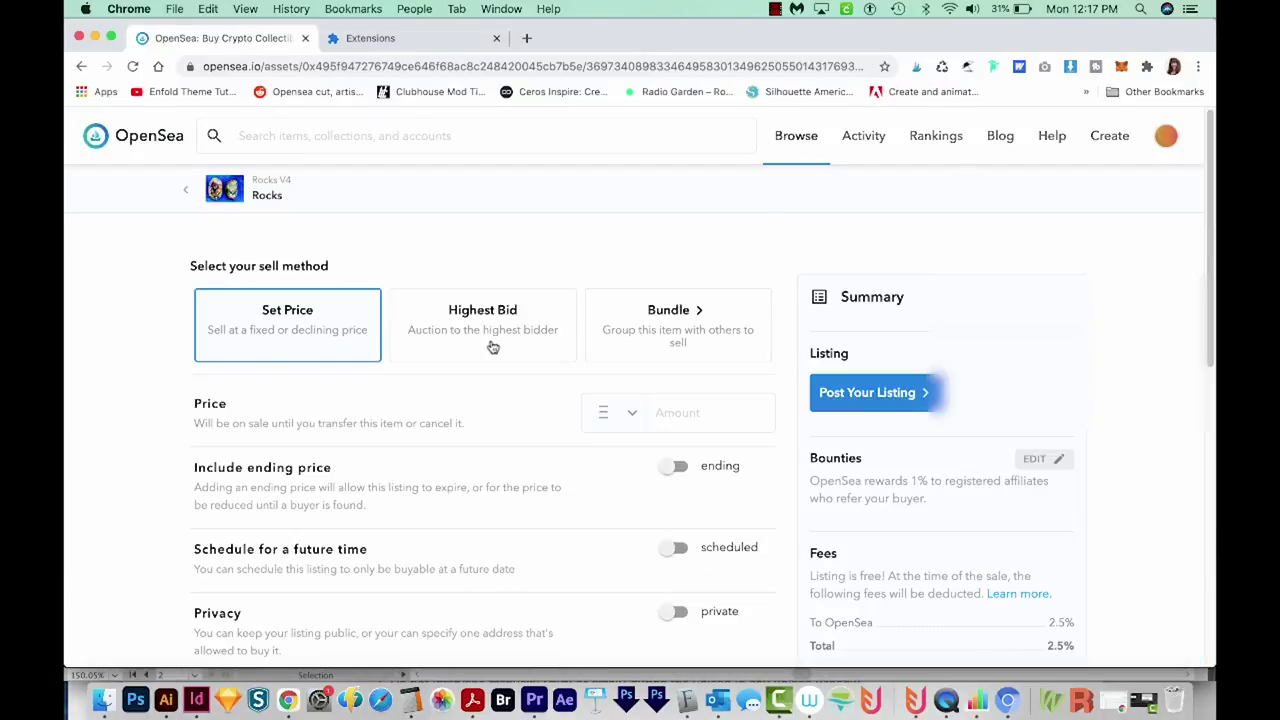
Step: Enter a fixed sale price of 0.055 ETH for Rocks
left_click(697, 411)
type(".055+eth+to+usd&oq=.055+eth&aqs=chrome.0.0j69i57.2310j1j7&sourceid=chrome&ie=UTF-8")
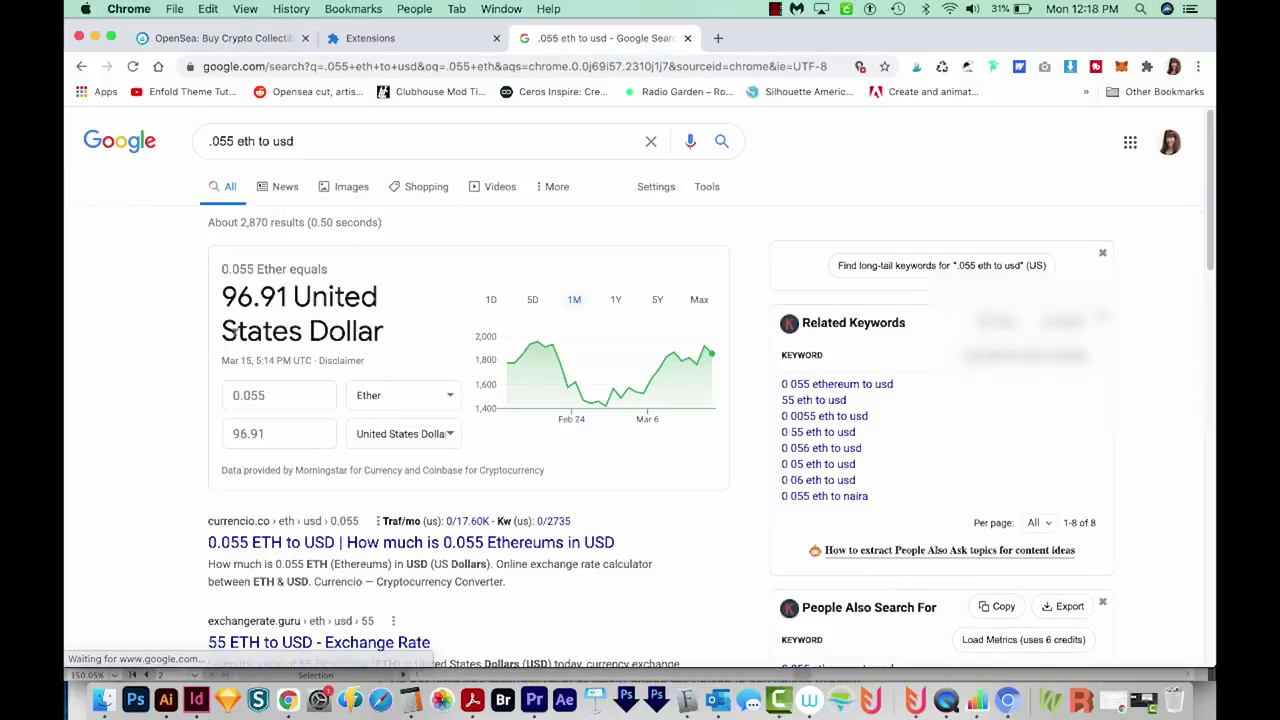
left_click(200, 38)
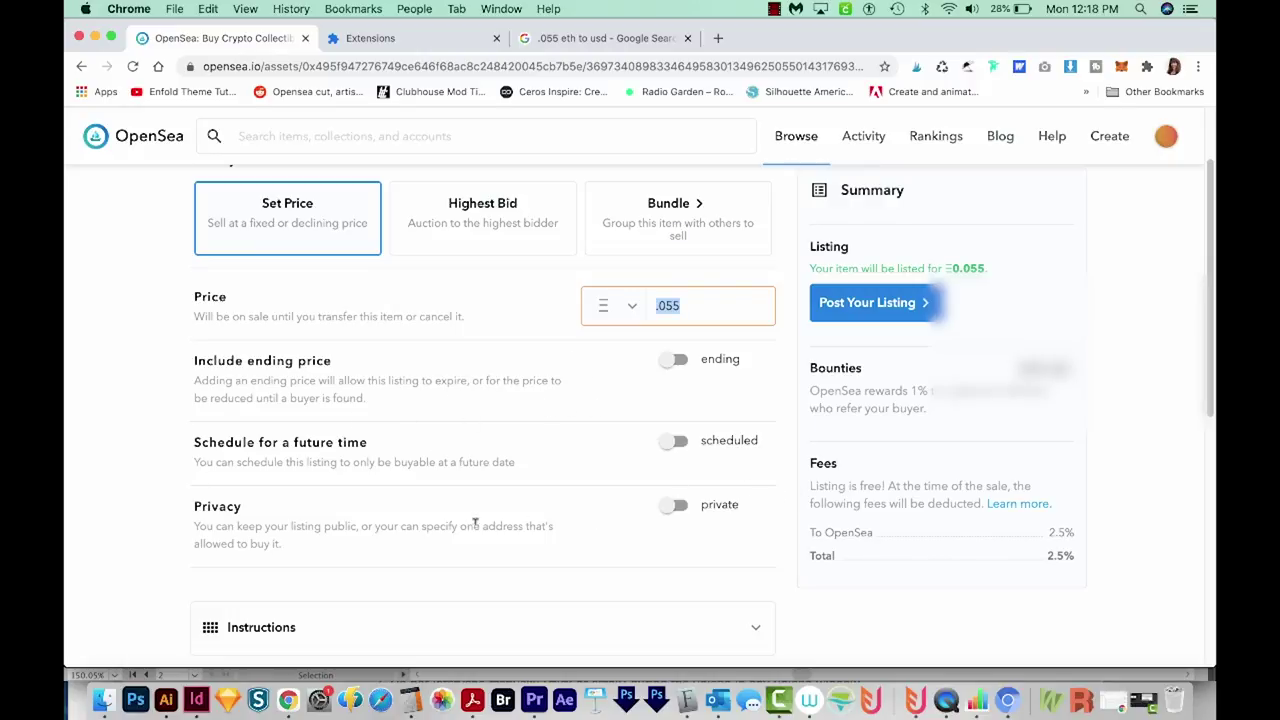
Step: Read the listing instructions and post the Rocks listing for sale
scroll(697, 532, "down", 2)
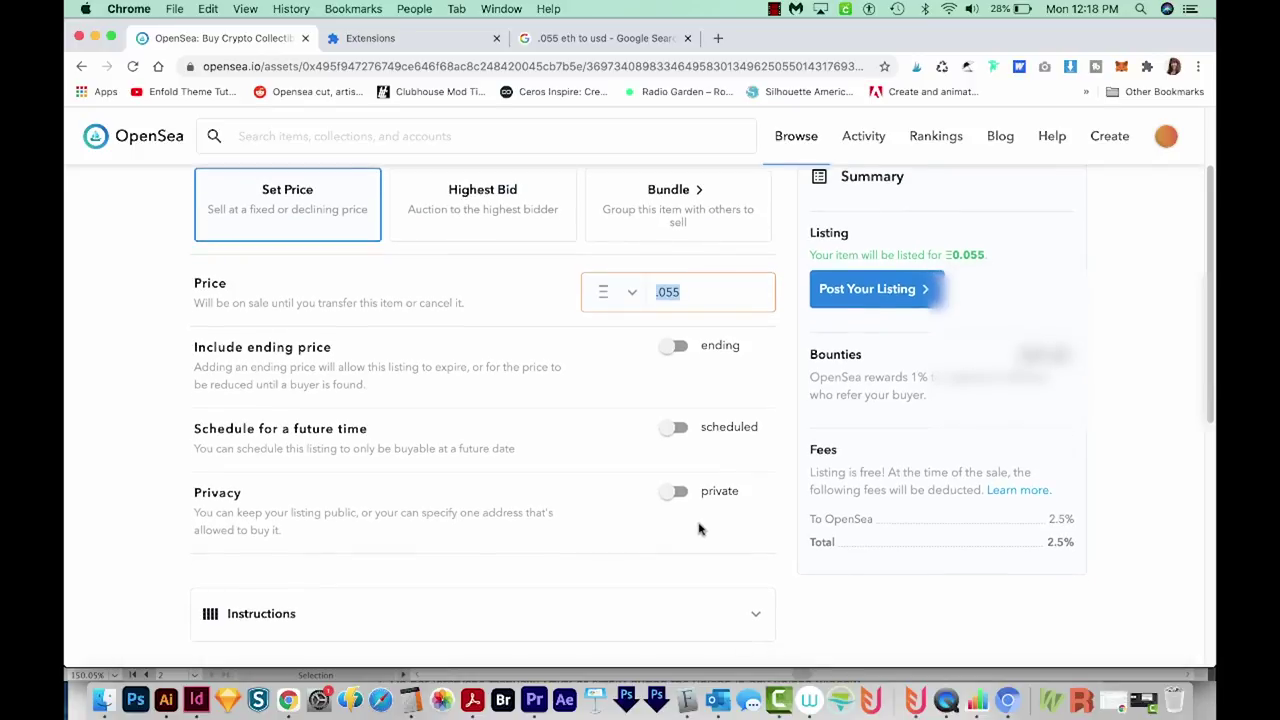
scroll(697, 530, "down", 1)
left_click(697, 528)
scroll(731, 517, "down", 5)
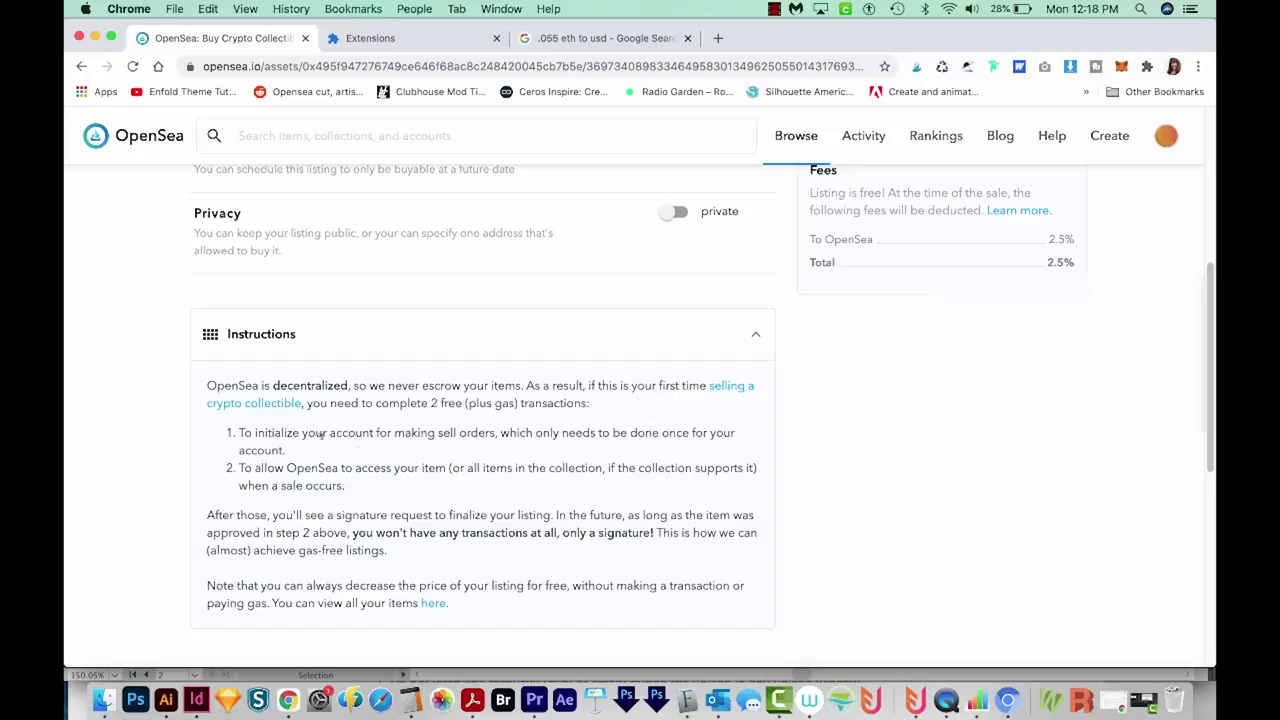
scroll(900, 585, "up", 3)
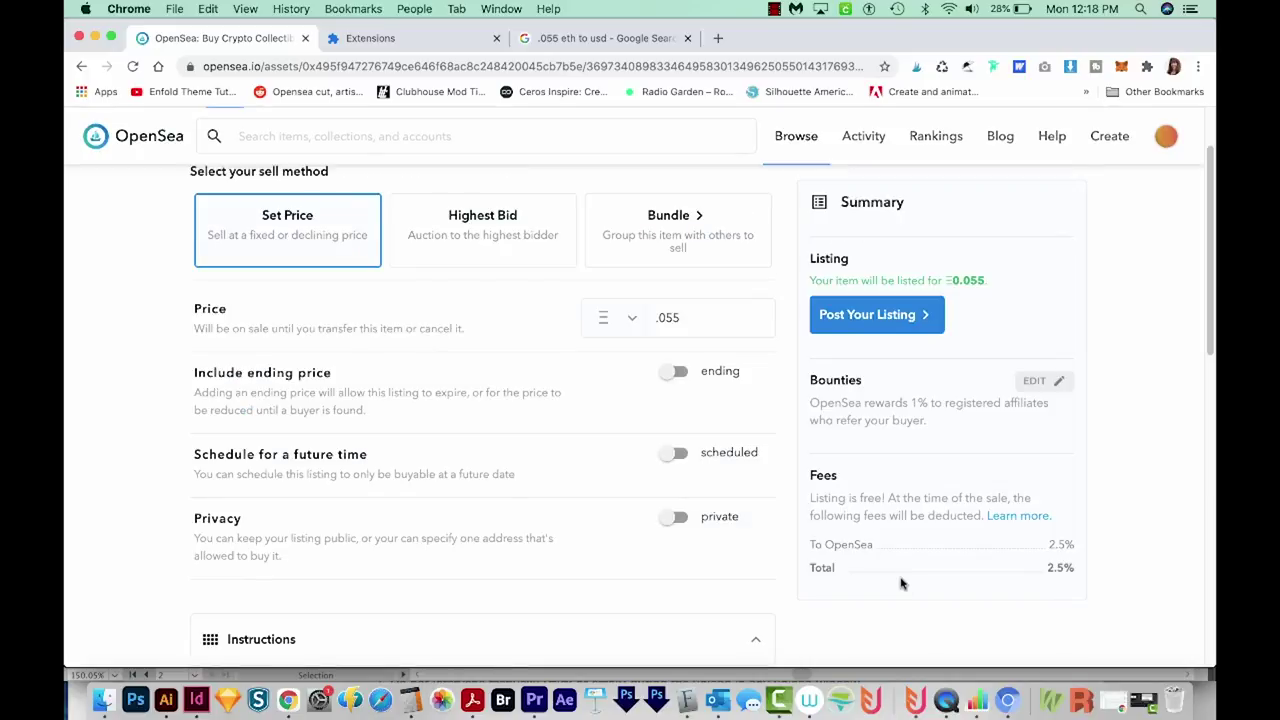
left_click(880, 319)
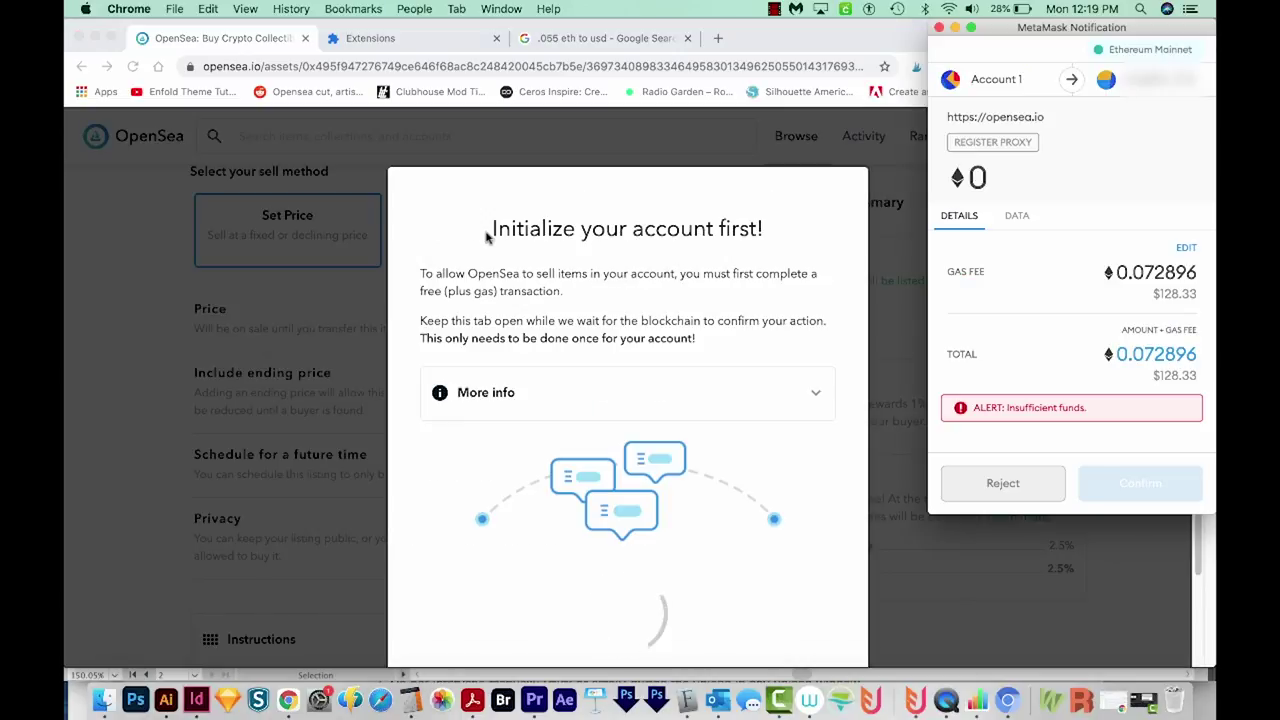